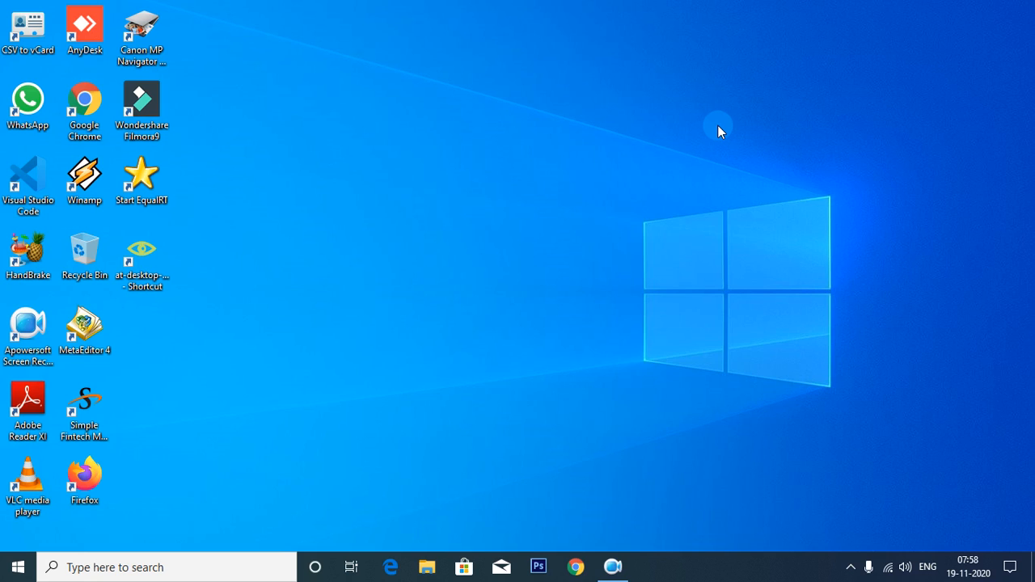
pyautogui.rightClick(388, 243)
pyautogui.click(435, 290)
pyautogui.rightClick(429, 256)
pyautogui.click(461, 298)
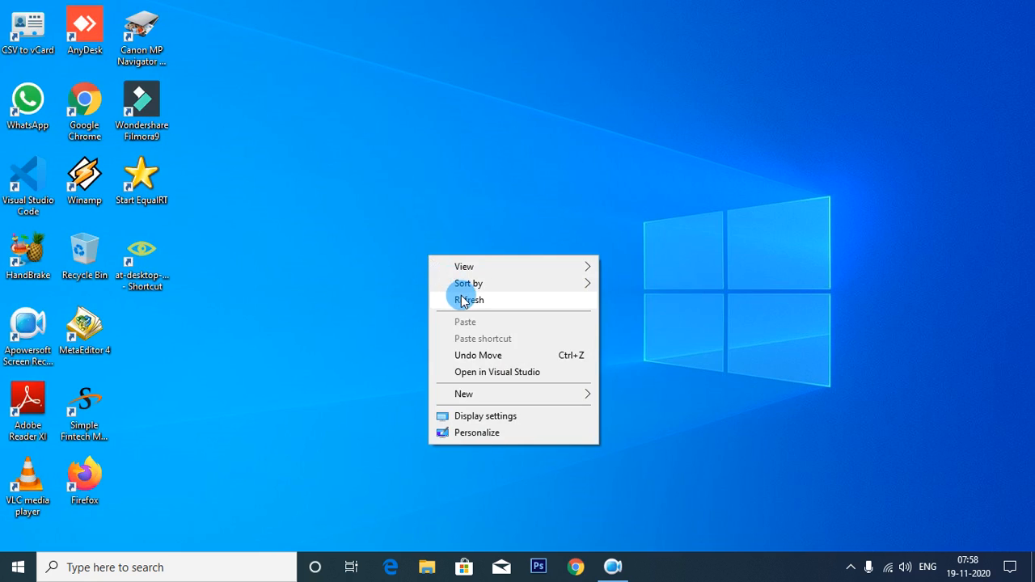
# Step: Open Notepad and paste the copied text about SSC exam photograph and signature pixel sizes
pyautogui.press('super+r')
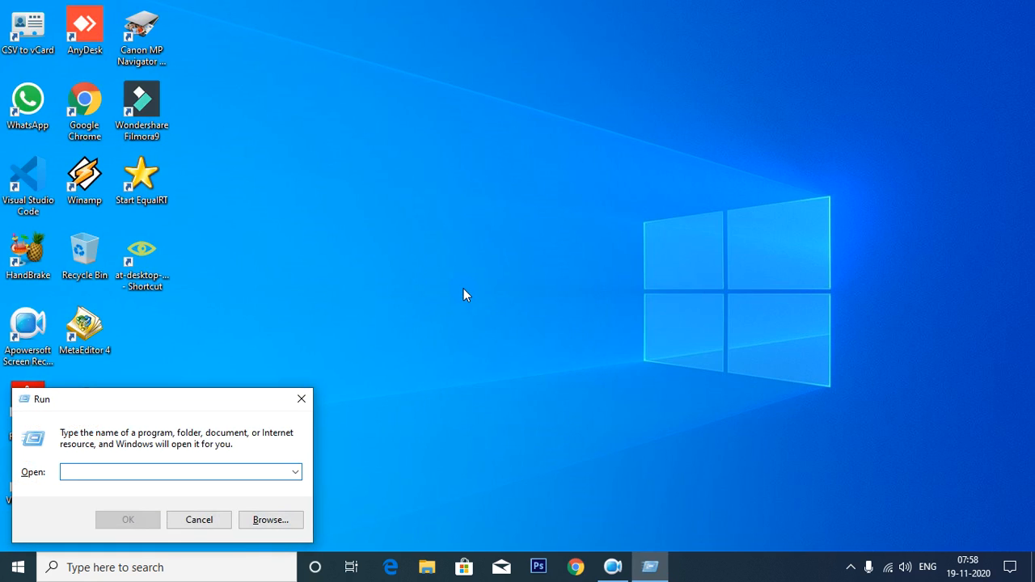
pyautogui.write('Notepad')
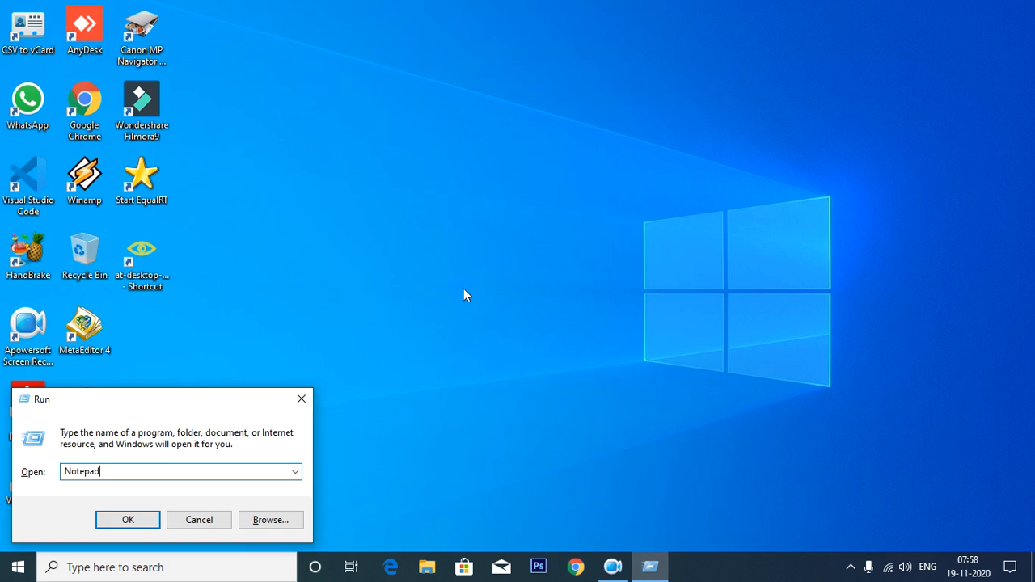
pyautogui.press('Return')
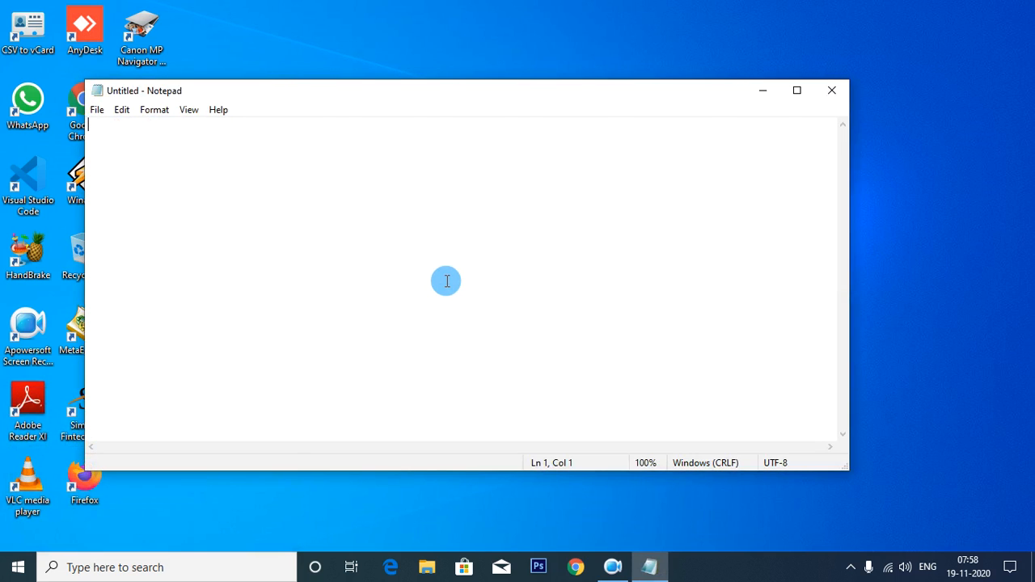
pyautogui.hotkey('ctrl', 'v')
# Step: Set the note's font size to 20 and turn on Word Wrap
pyautogui.click(154, 110)
pyautogui.click(167, 141)
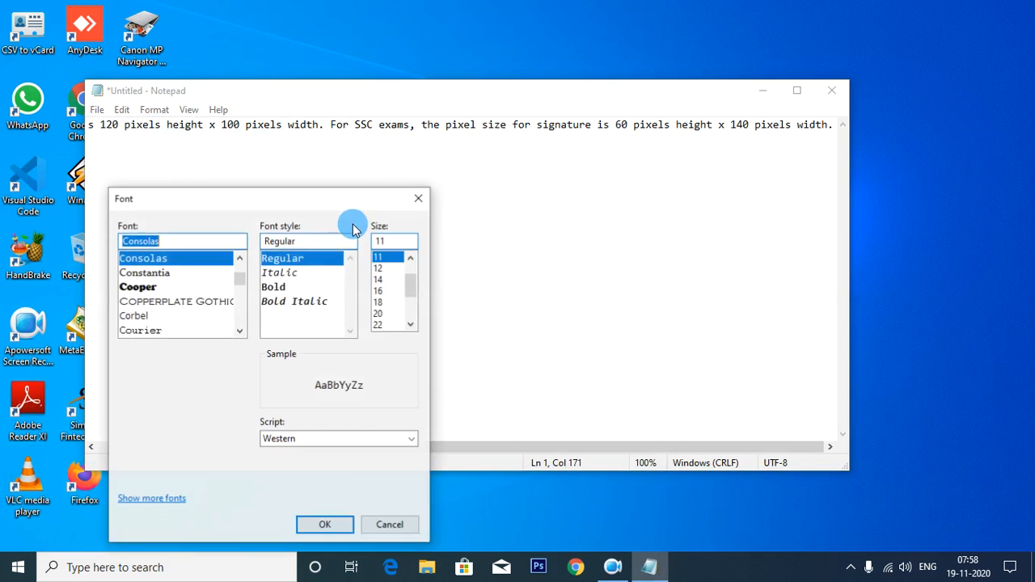
pyautogui.click(379, 313)
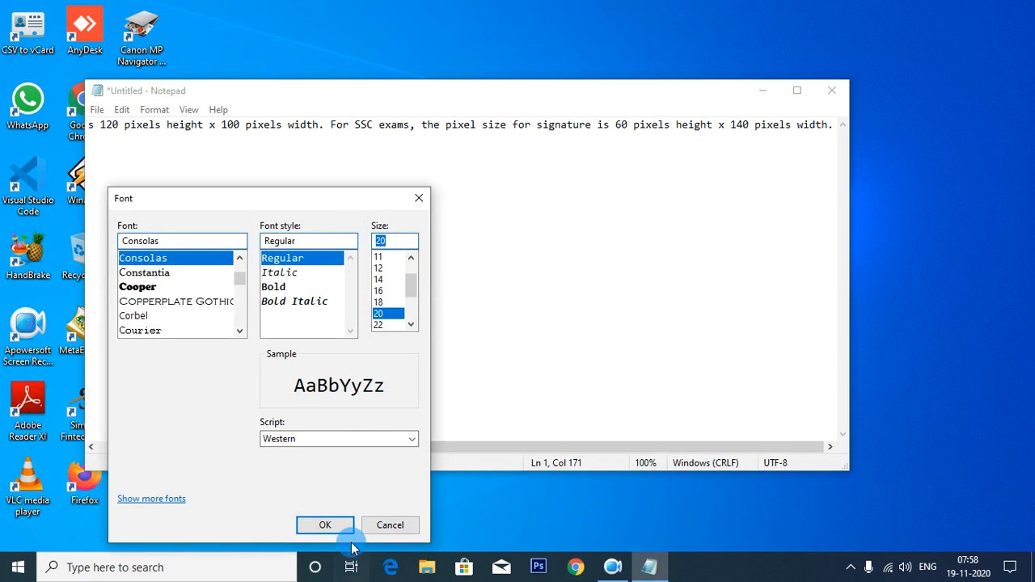
pyautogui.click(325, 524)
pyautogui.click(154, 110)
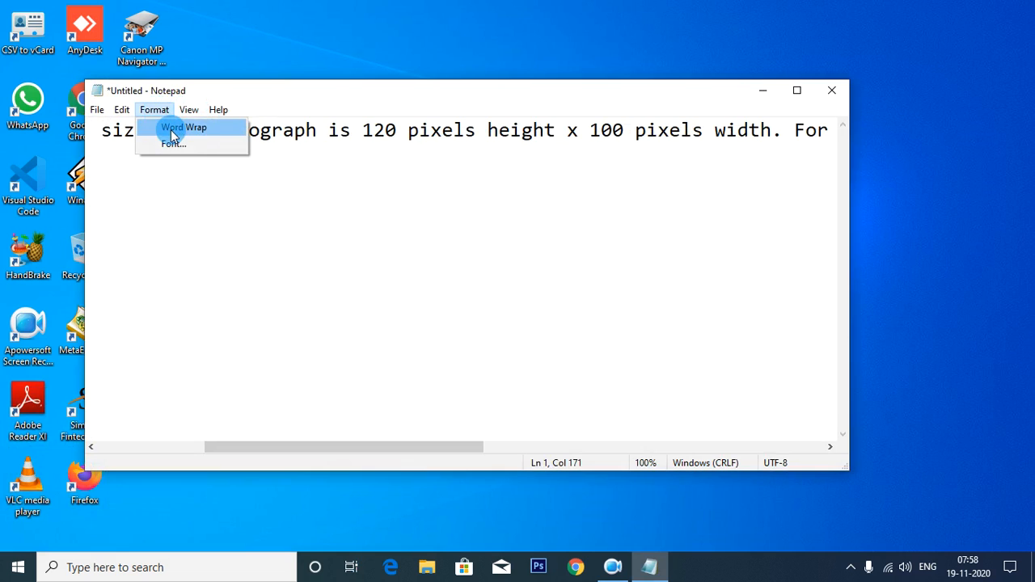
pyautogui.click(173, 128)
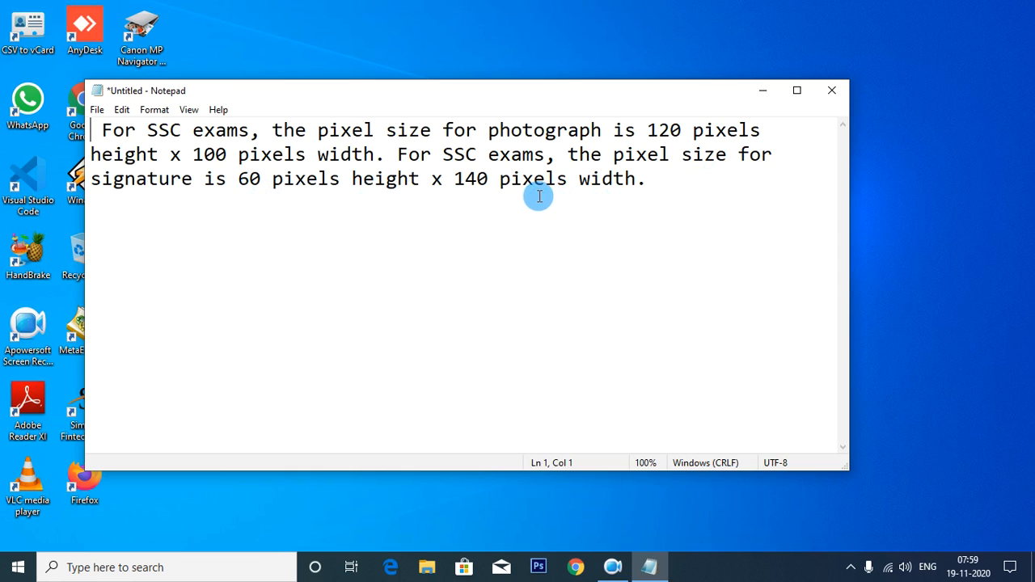
# Step: Minimize the Notepad note and open Paint
pyautogui.click(762, 91)
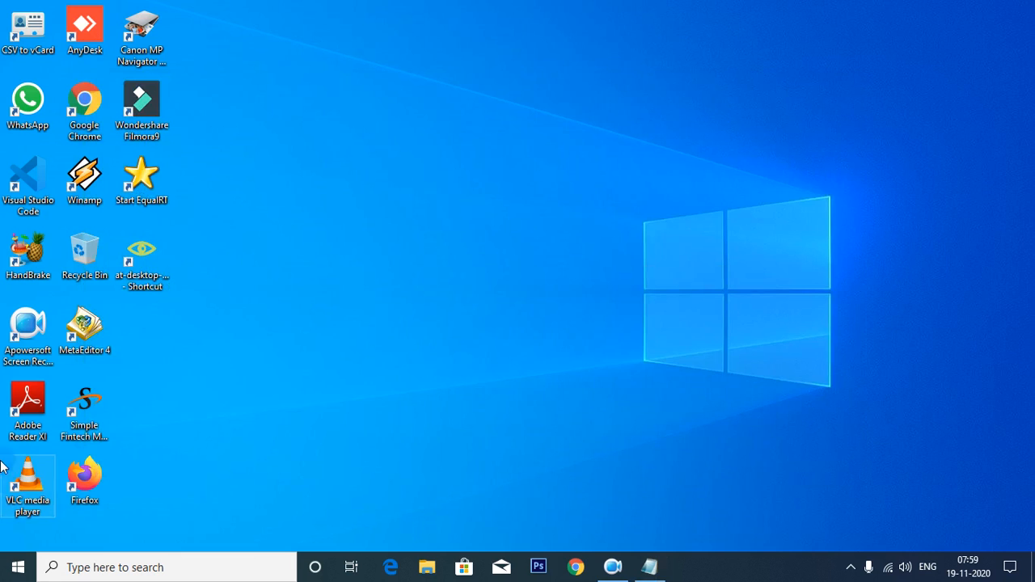
pyautogui.click(12, 570)
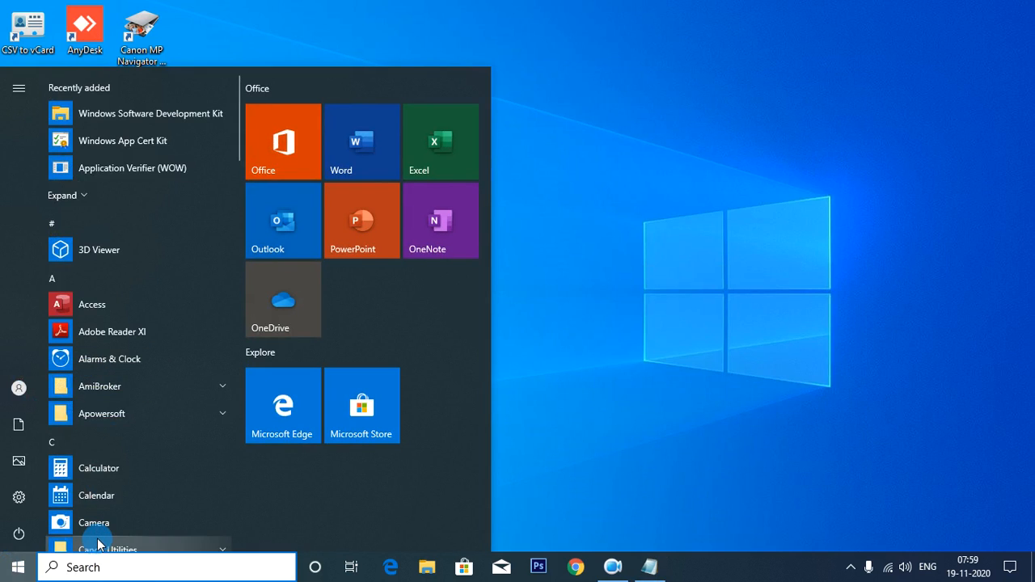
pyautogui.write('paint')
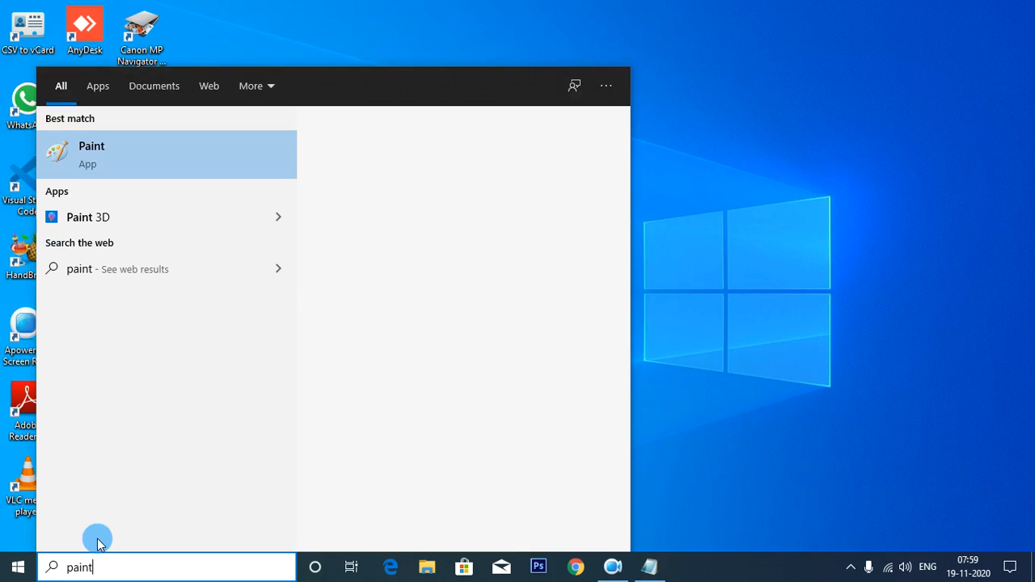
pyautogui.click(101, 163)
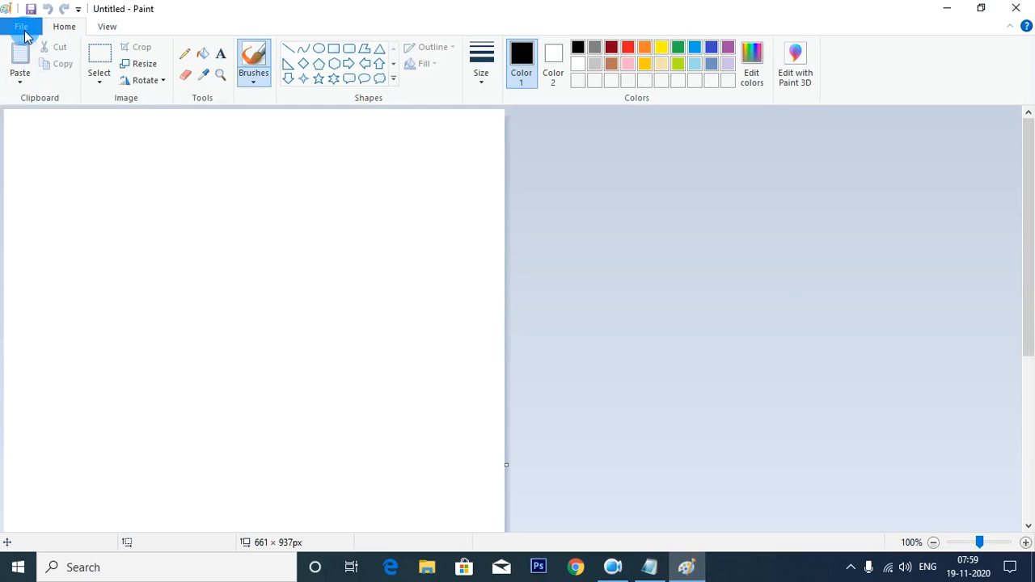
# Step: Open the picture more-photo-file-2-1169682 from the Documents folder
pyautogui.click(22, 33)
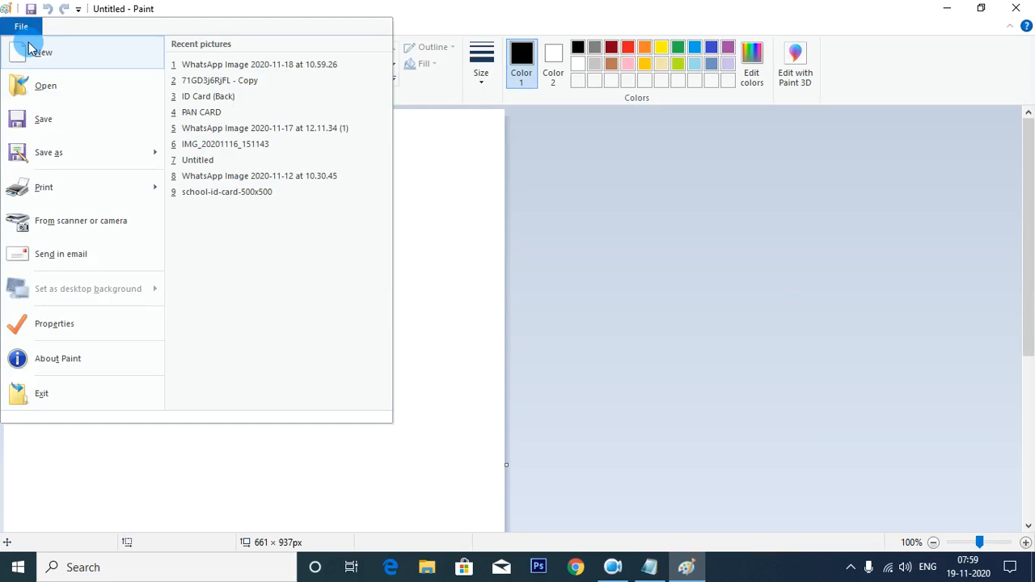
pyautogui.click(52, 88)
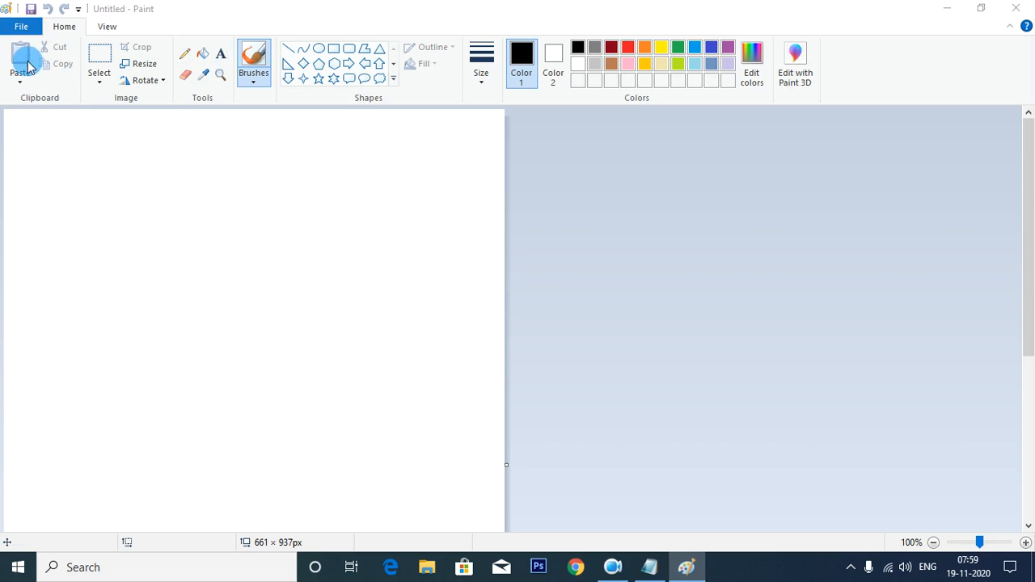
pyautogui.hotkey('ctrl', 'o')
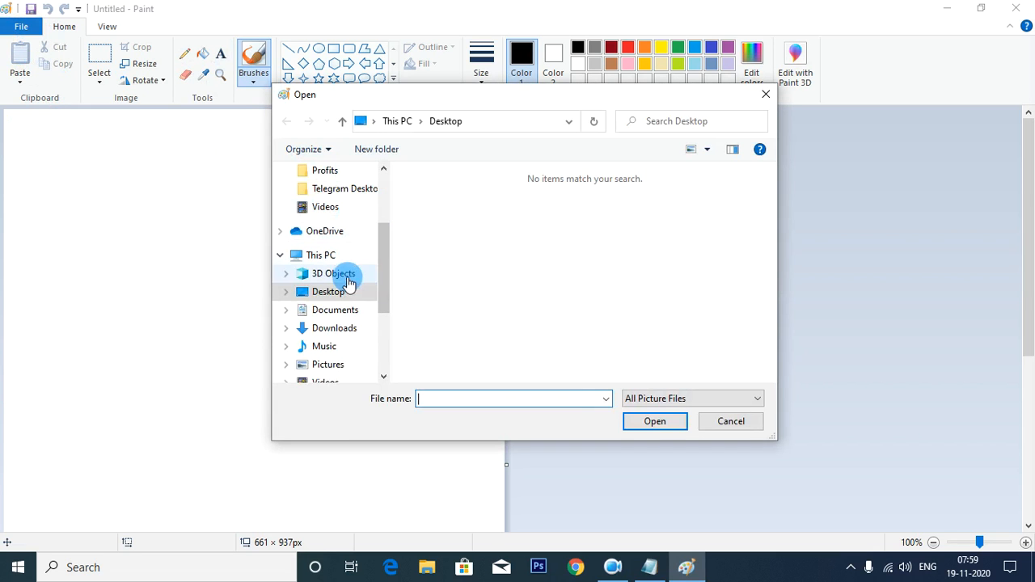
pyautogui.click(348, 312)
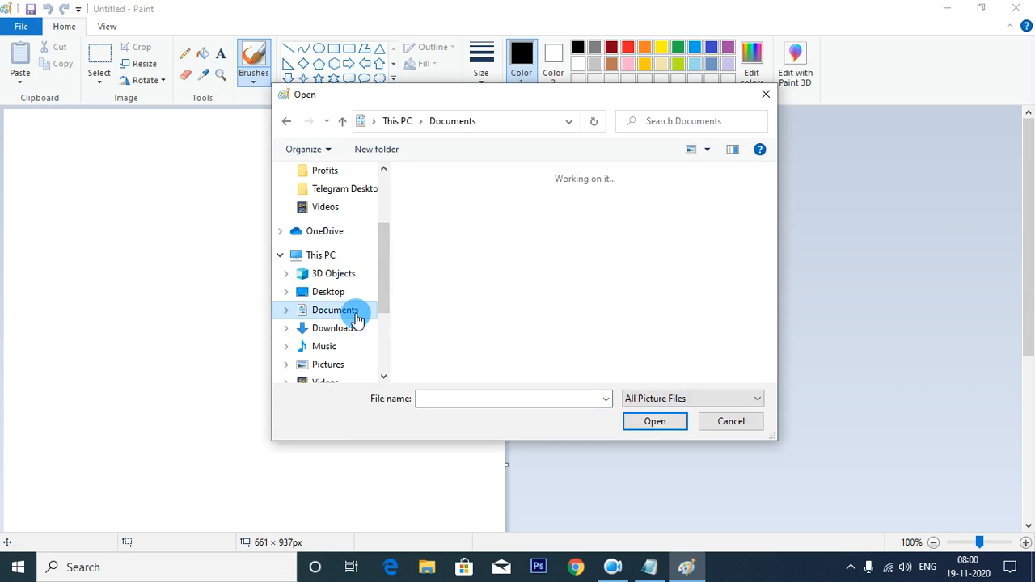
pyautogui.moveTo(769, 197); pyautogui.dragTo(775, 283)
pyautogui.click(707, 303)
pyautogui.click(655, 421)
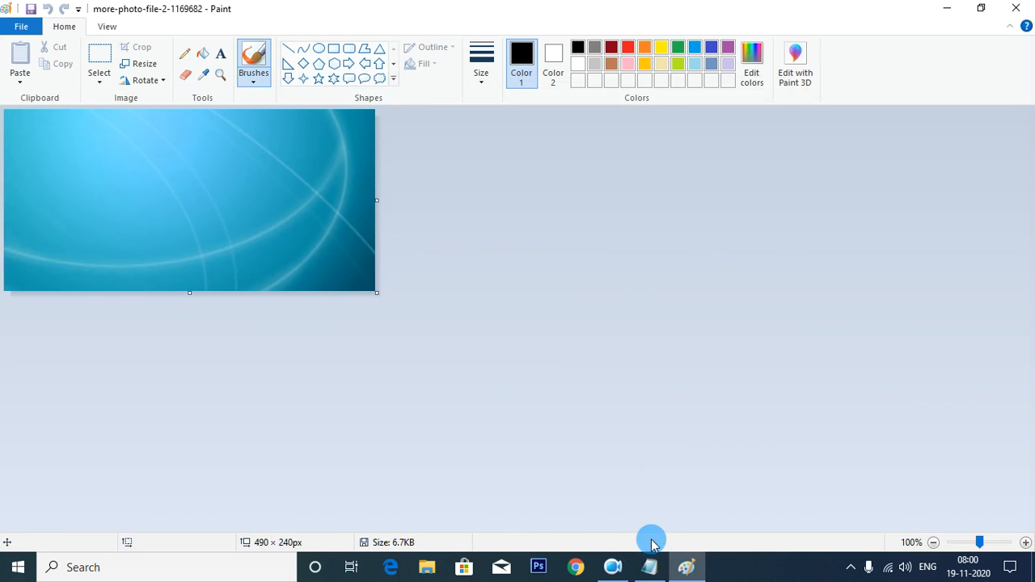
# Step: Copy the photograph height 120 from the Notepad note and minimize the note to return to Paint
pyautogui.click(653, 571)
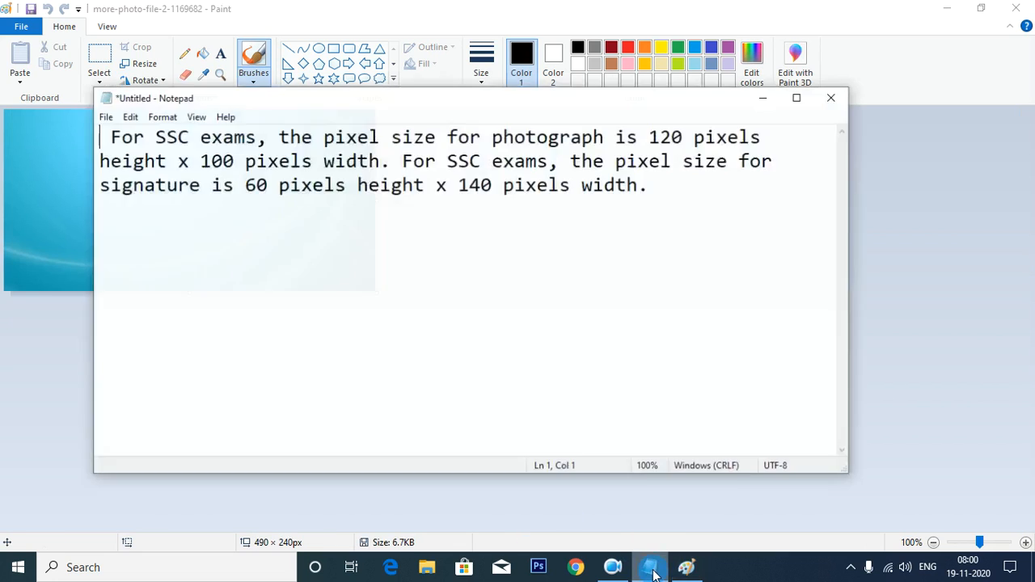
pyautogui.doubleClick(664, 131)
pyautogui.hotkey('ctrl', 'c')
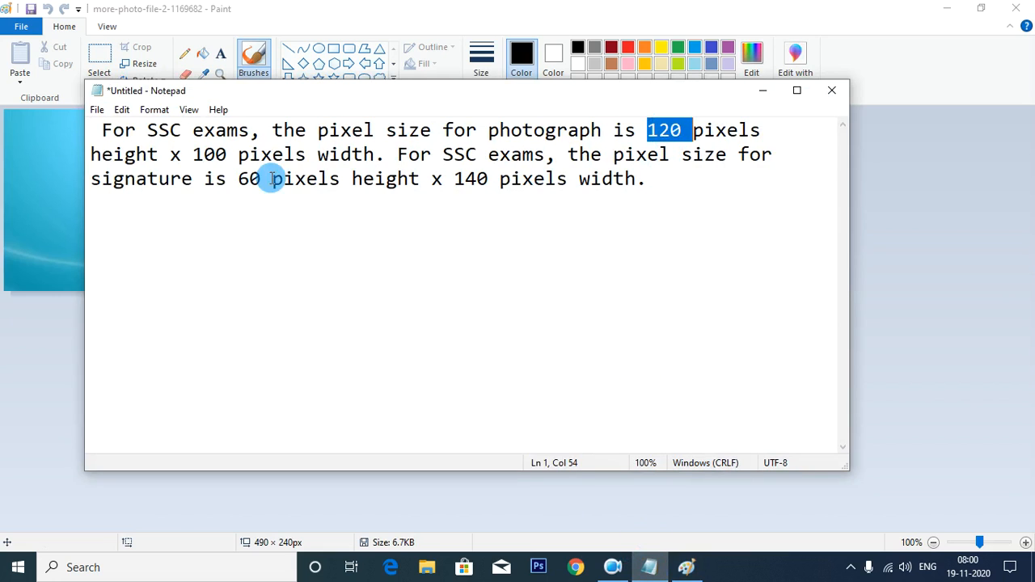
pyautogui.click(761, 91)
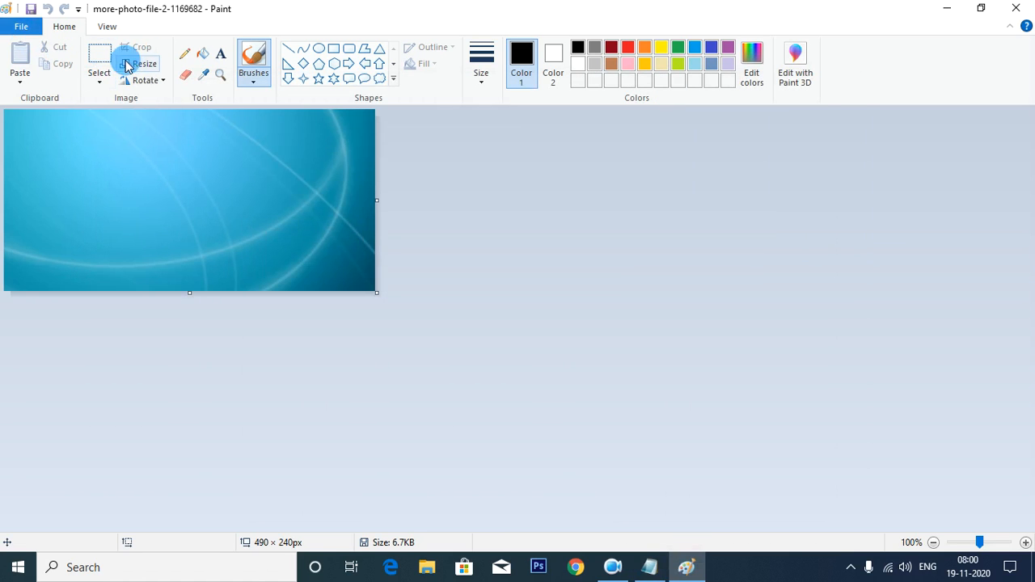
# Step: Open Resize and Skew for the picture and check the required photograph size in the Notepad note
pyautogui.click(144, 68)
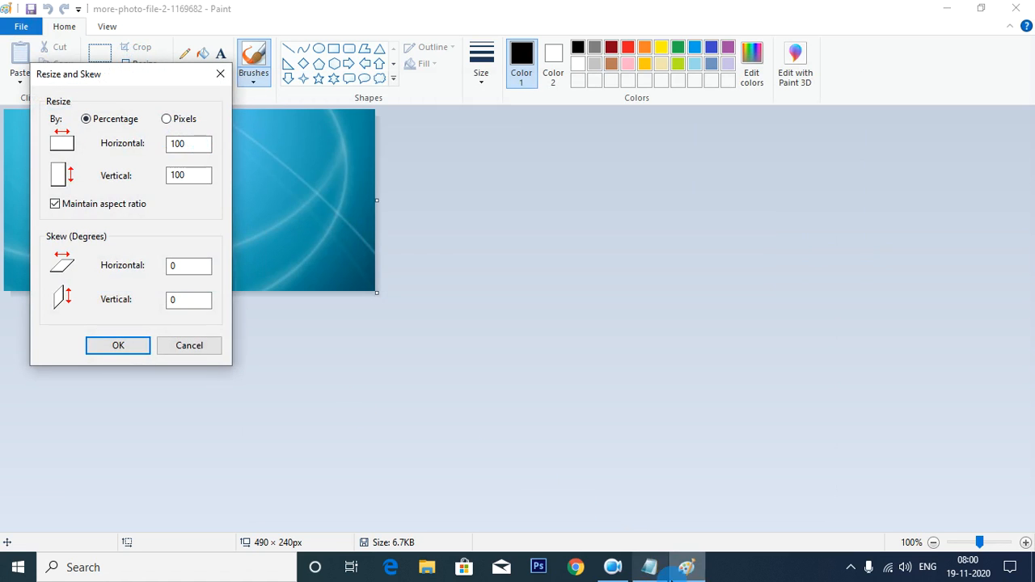
pyautogui.click(652, 568)
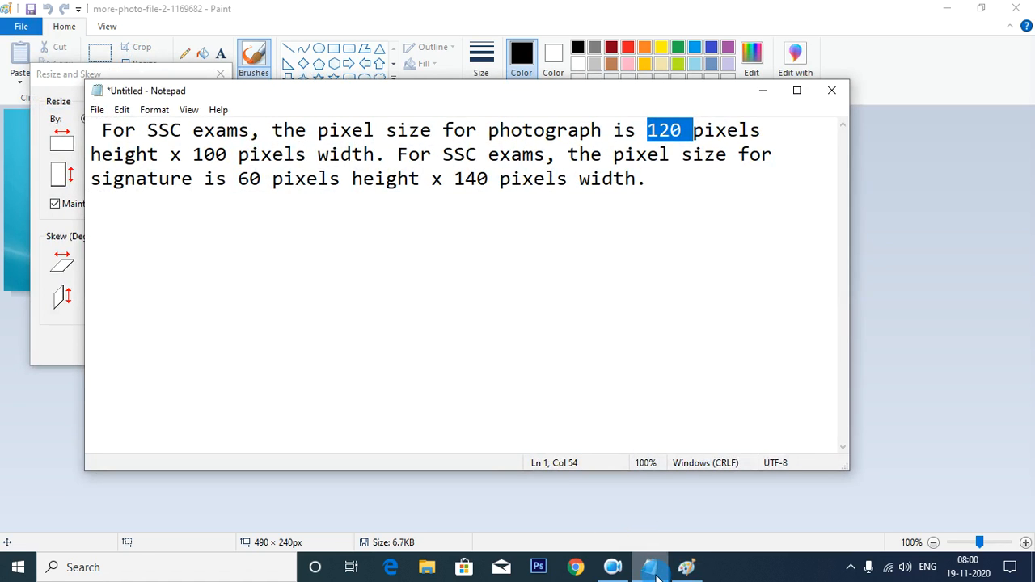
pyautogui.click(657, 575)
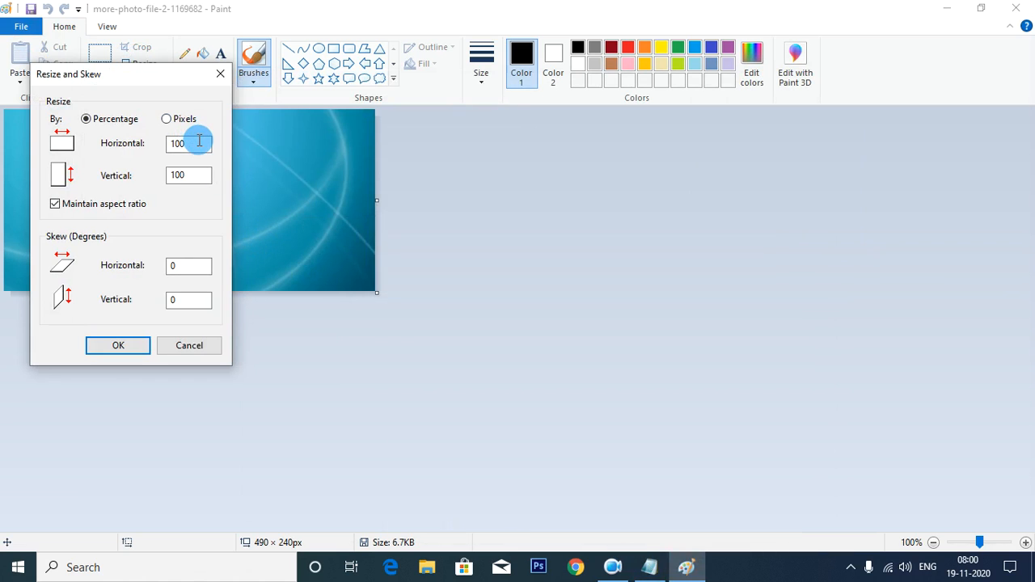
# Step: Try to enter the copied 120 as the horizontal percentage and 100 as the vertical percentage
pyautogui.moveTo(192, 140); pyautogui.dragTo(152, 142)
pyautogui.hotkey('ctrl', 'v')
pyautogui.moveTo(194, 174); pyautogui.dragTo(134, 172)
pyautogui.write('1')
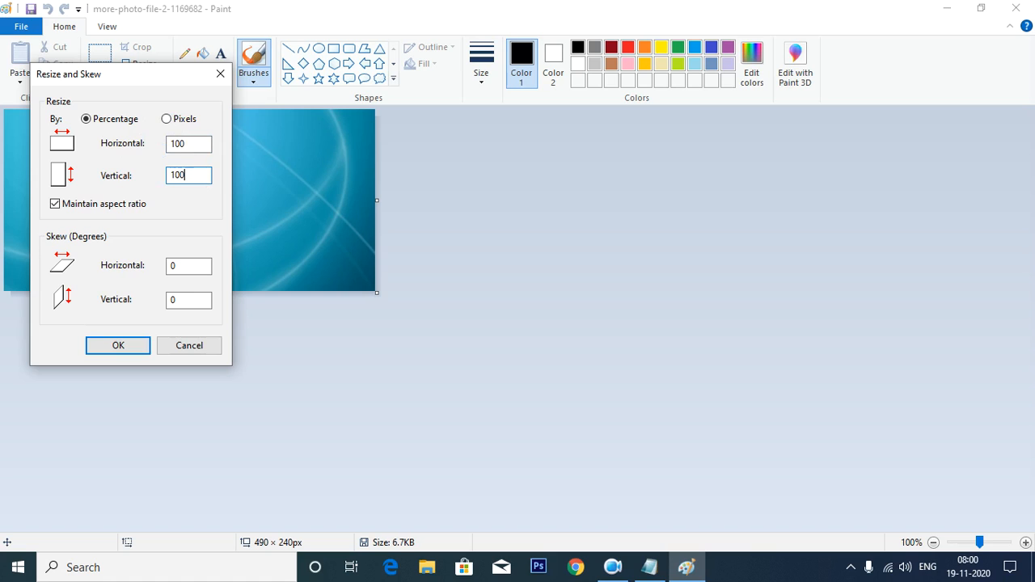
# Step: Switch the resize units from percentage to pixels and select the horizontal value for editing
pyautogui.click(129, 172)
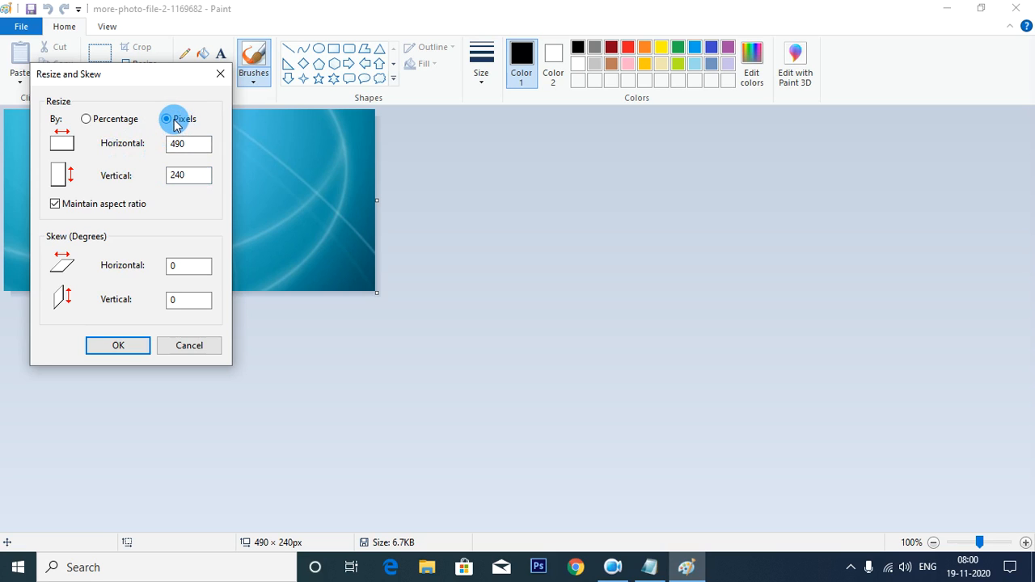
pyautogui.doubleClick(184, 144)
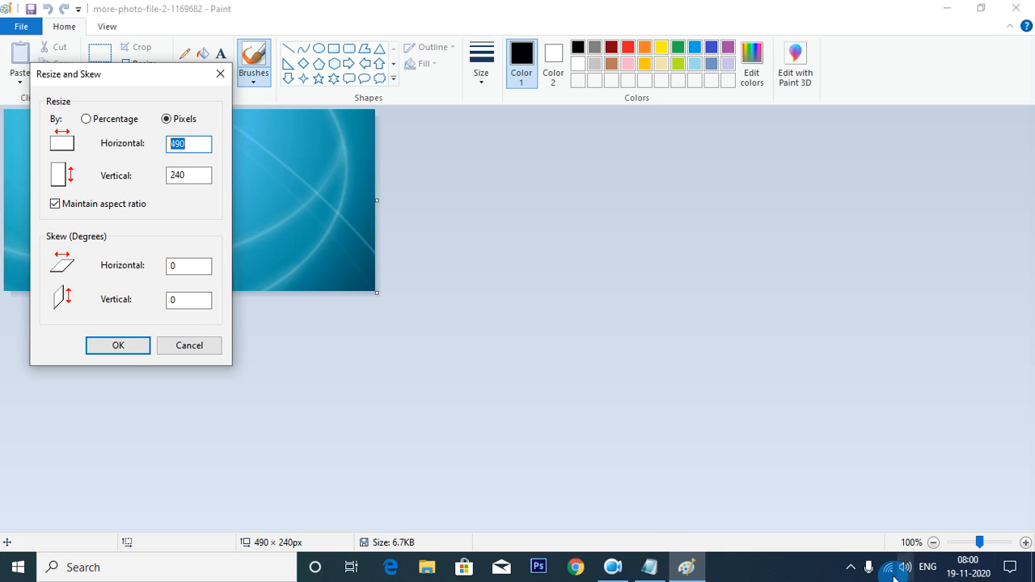
pyautogui.click(857, 568)
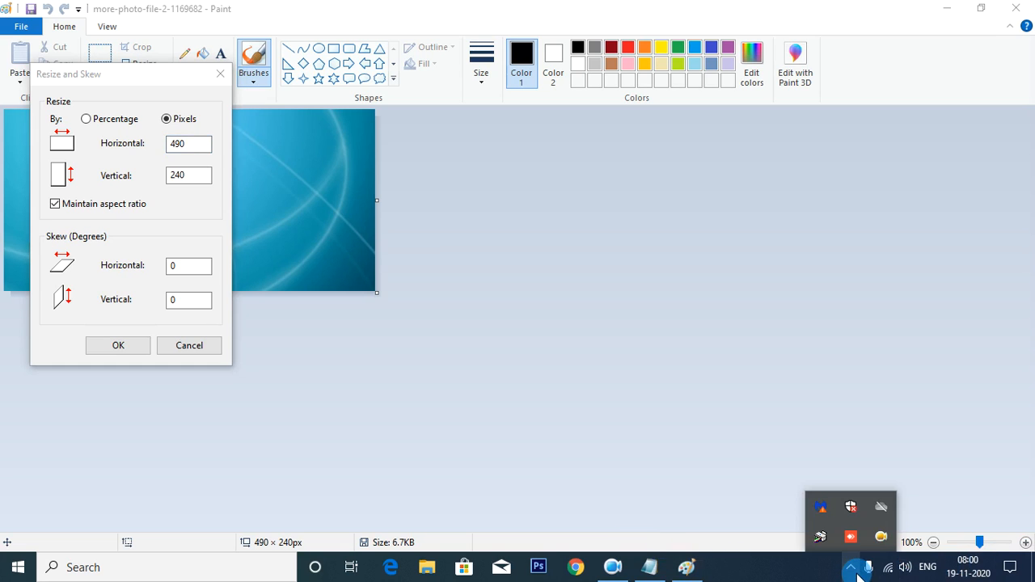
pyautogui.click(880, 536)
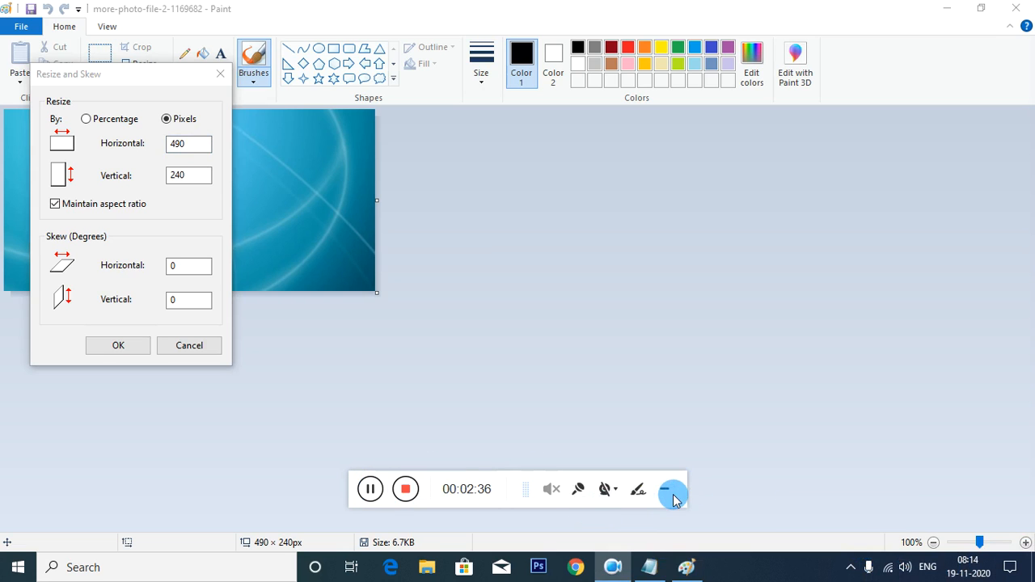
pyautogui.click(670, 492)
# Step: Check the photograph size in the Notepad note and set the picture's horizontal size to 120 pixels
pyautogui.click(650, 566)
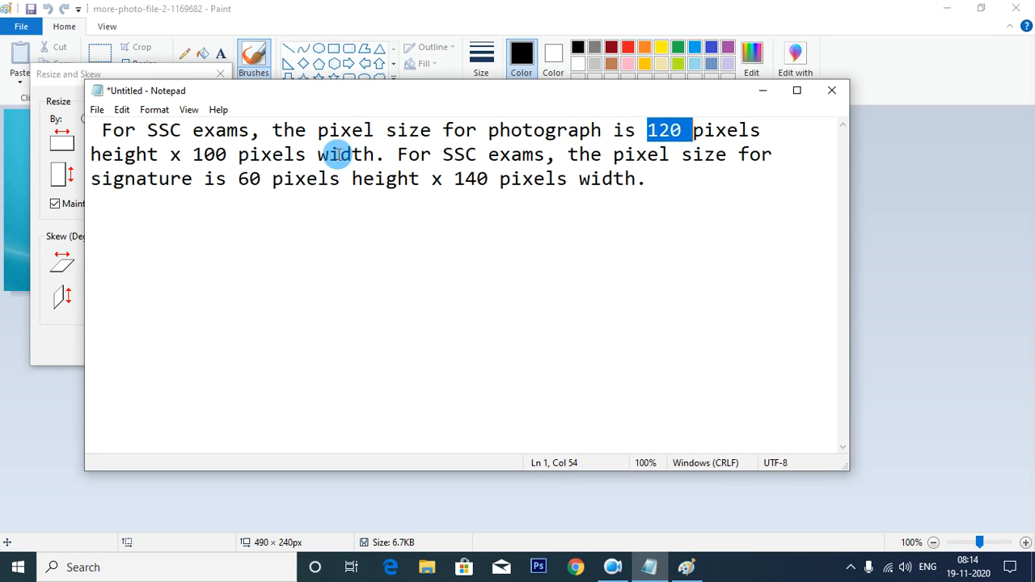
pyautogui.click(763, 90)
pyautogui.doubleClick(192, 142)
pyautogui.write('120')
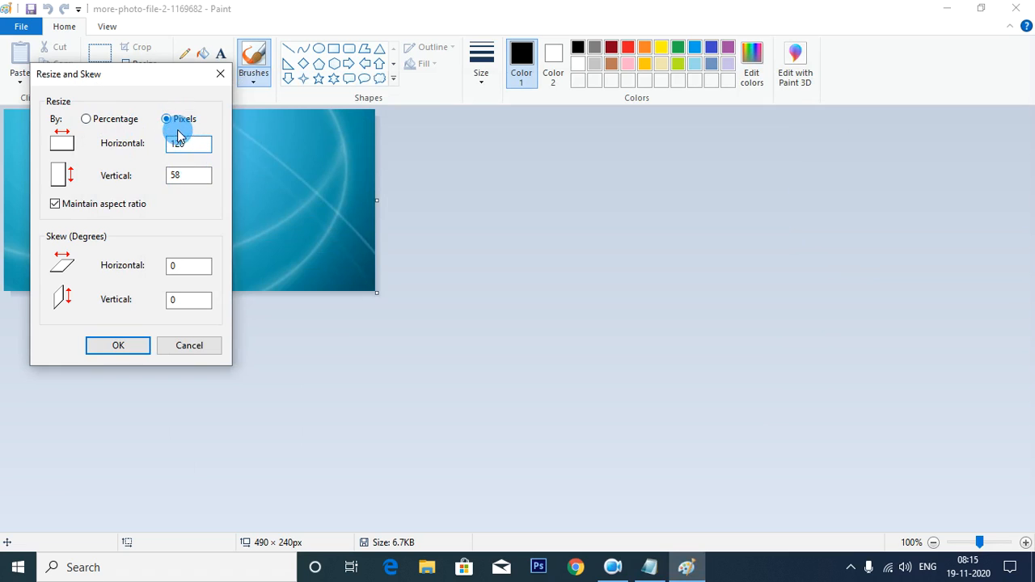
# Step: Set the picture's vertical size to 100 pixels
pyautogui.doubleClick(188, 176)
pyautogui.write('100')
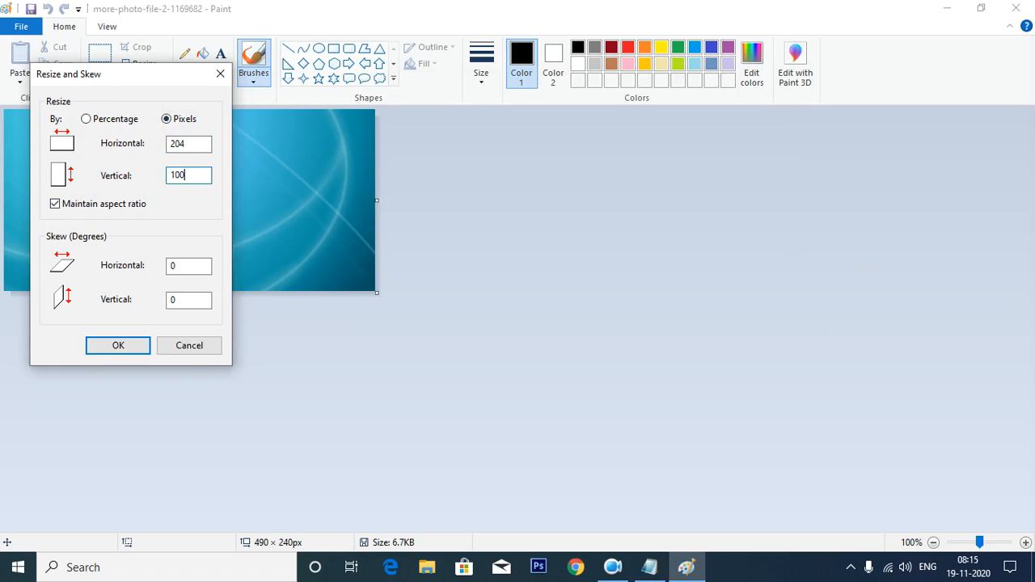
pyautogui.doubleClick(186, 178)
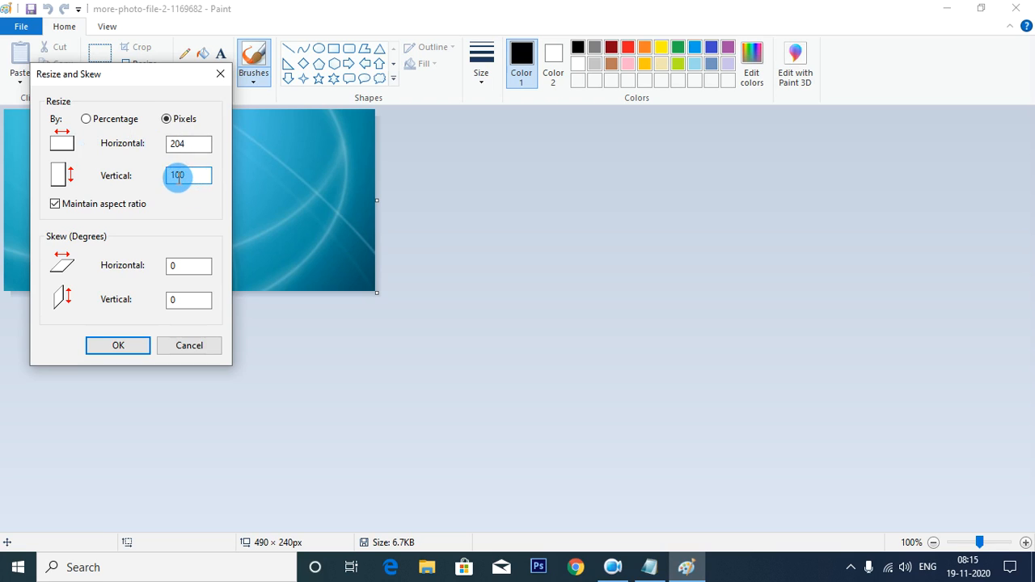
# Step: Turn off the aspect ratio lock, check the photograph size in the Notepad note, and set the vertical size to 120 pixels
pyautogui.click(55, 204)
pyautogui.moveTo(194, 142); pyautogui.dragTo(162, 142)
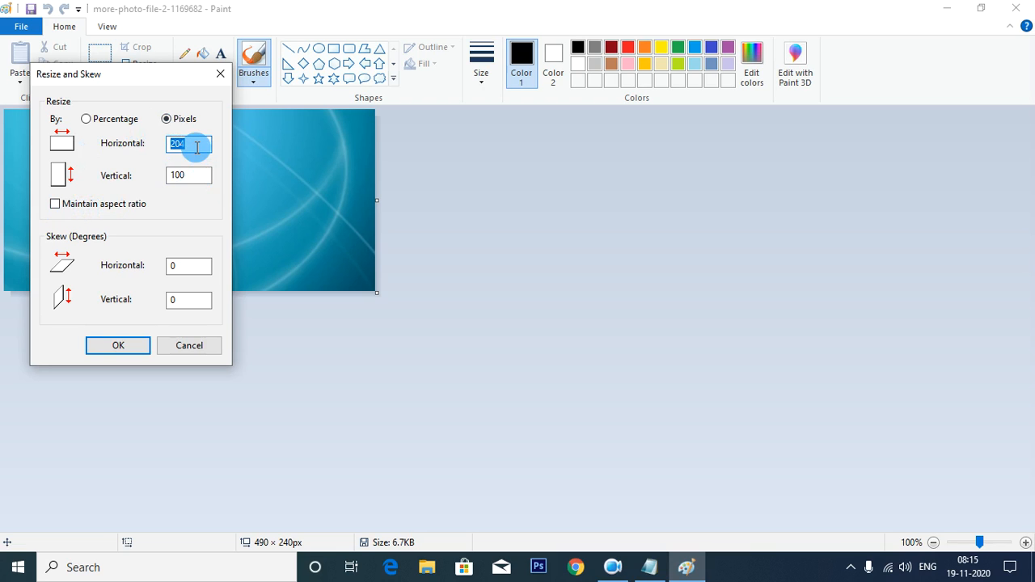
pyautogui.click(650, 567)
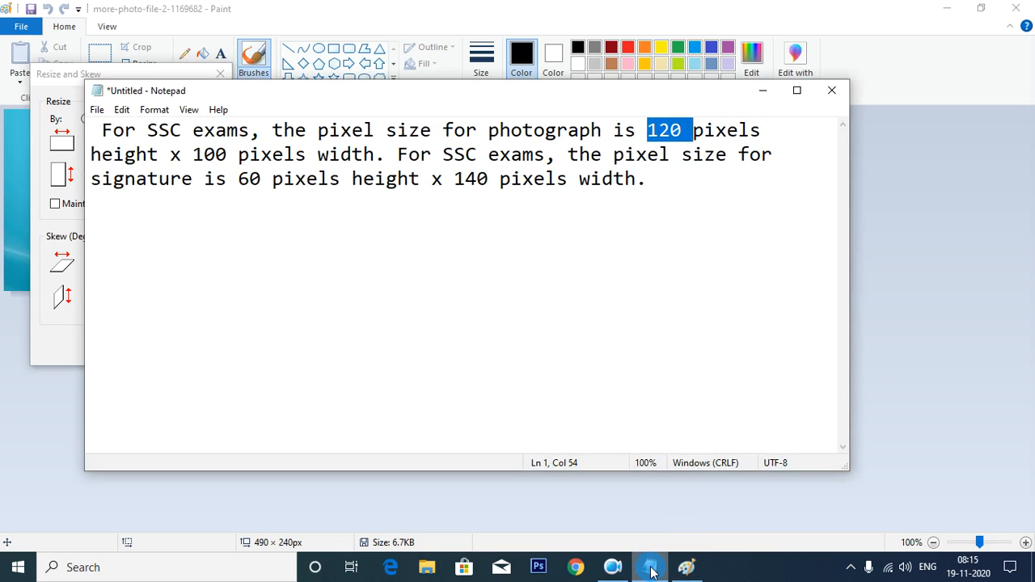
pyautogui.click(652, 570)
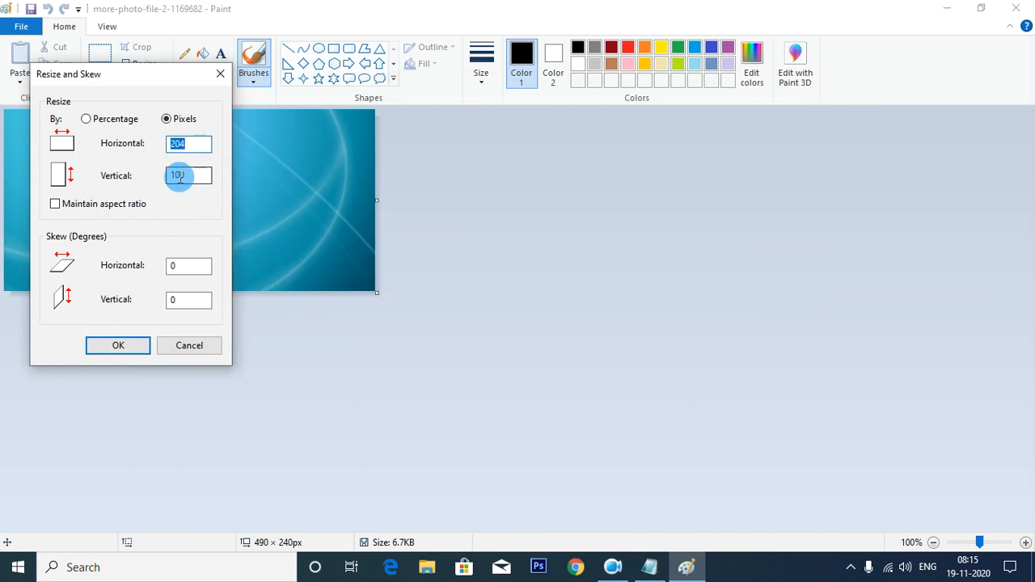
pyautogui.moveTo(188, 175); pyautogui.dragTo(166, 177)
pyautogui.write('1')
# Step: Set the picture's horizontal size to 100 pixels and apply the resize
pyautogui.moveTo(226, 143); pyautogui.dragTo(134, 150)
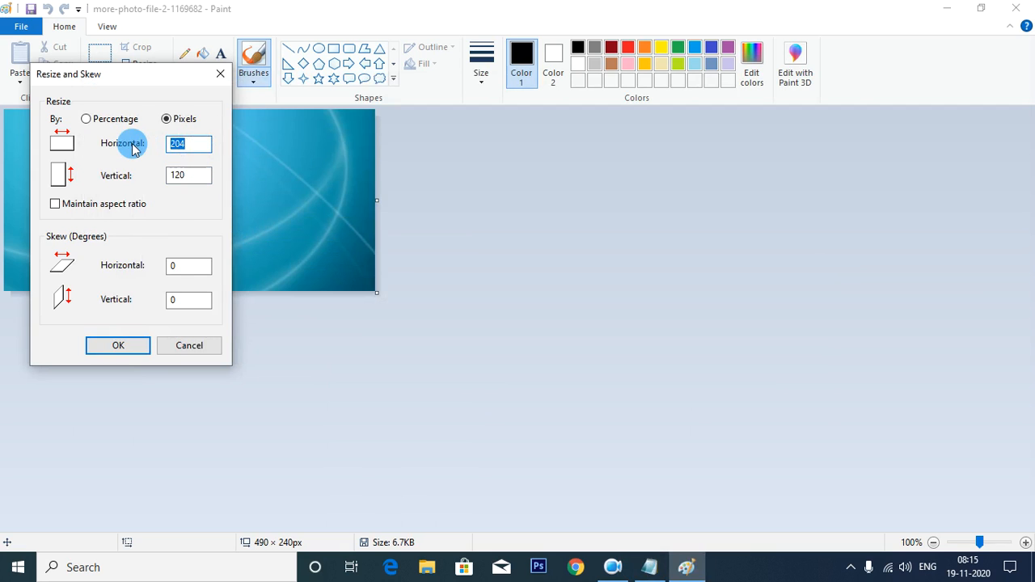
pyautogui.write('100')
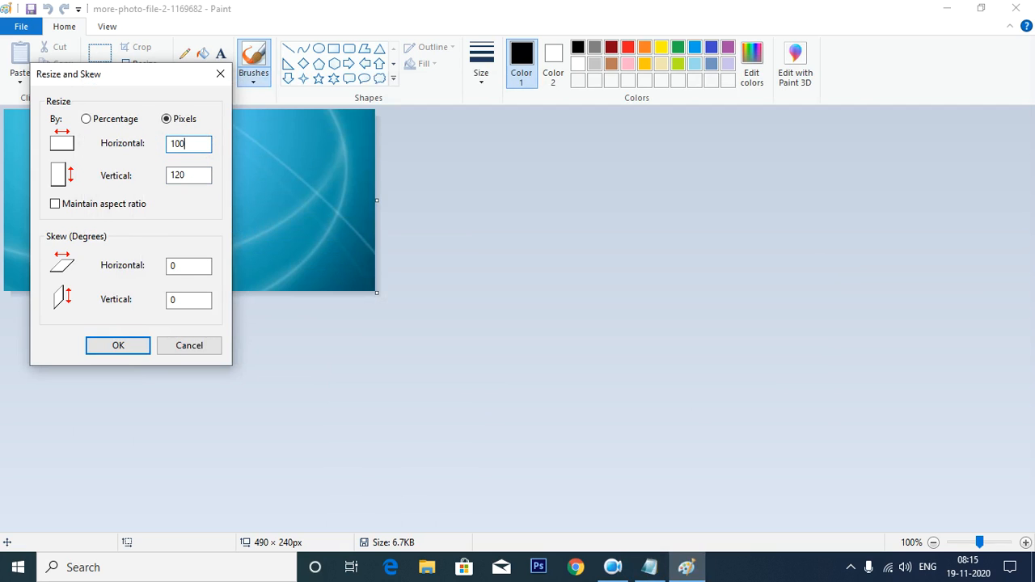
pyautogui.click(138, 346)
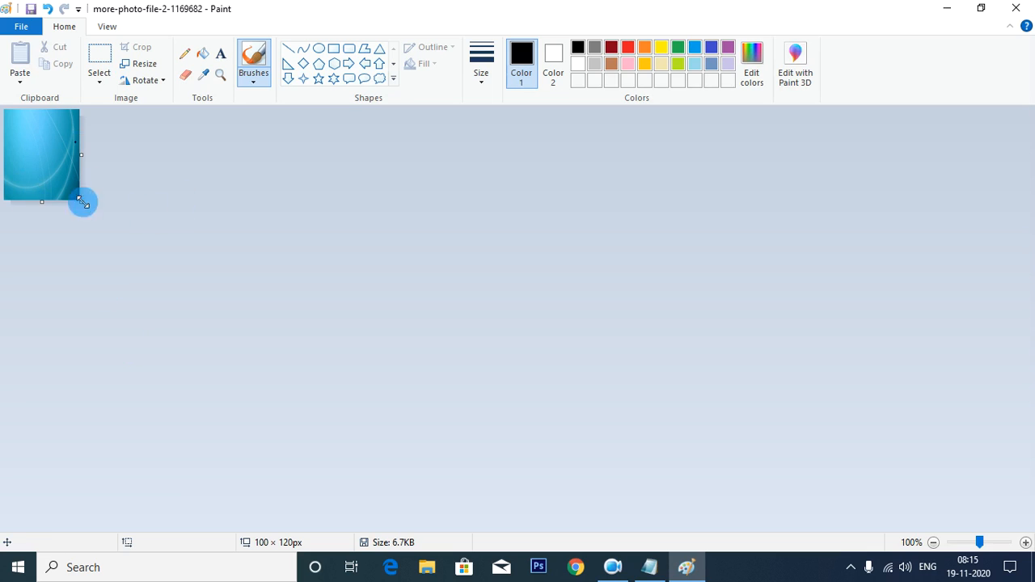
pyautogui.click(614, 566)
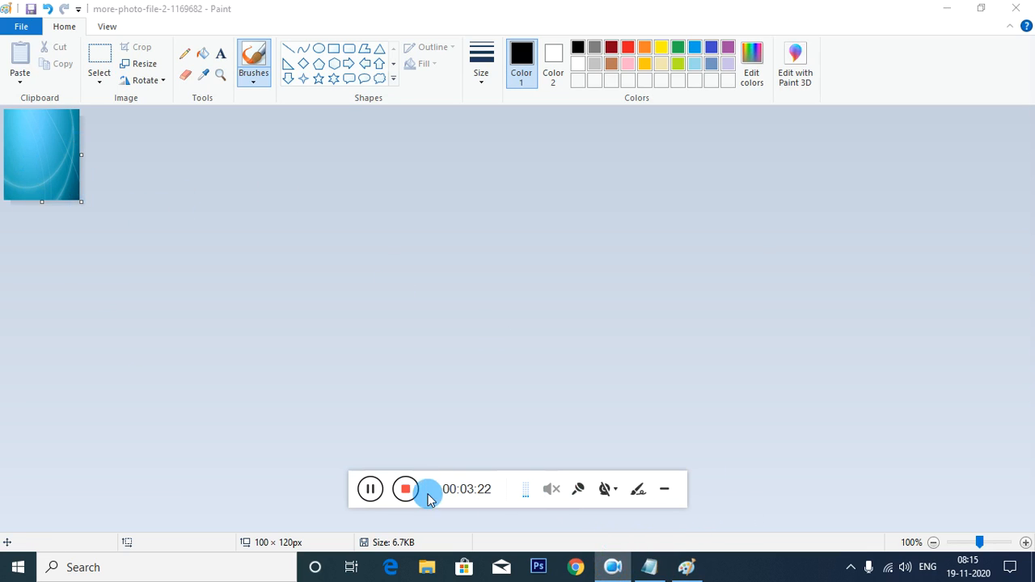
pyautogui.click(664, 489)
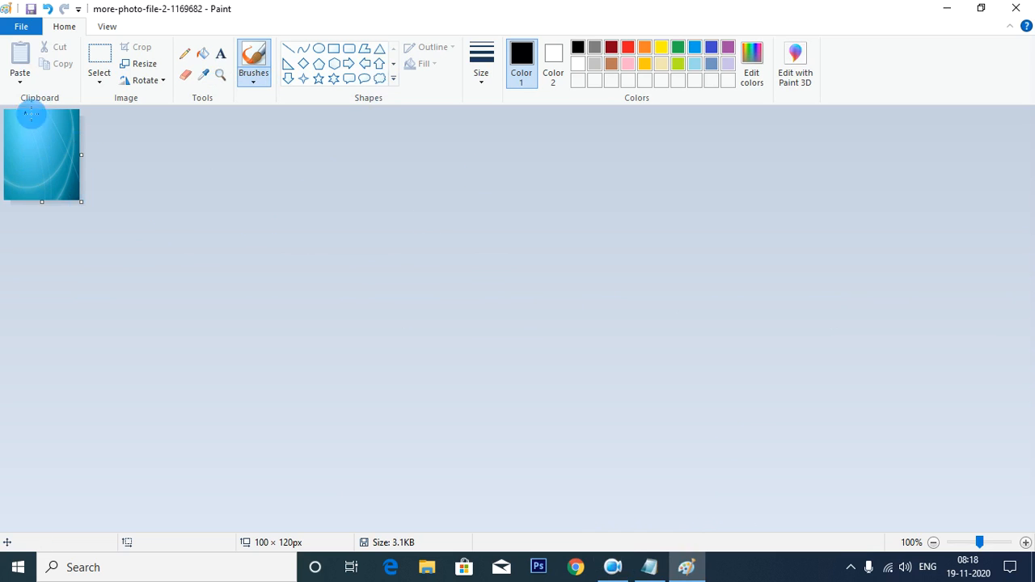
# Step: Save the resized photograph and start a new blank picture
pyautogui.click(21, 27)
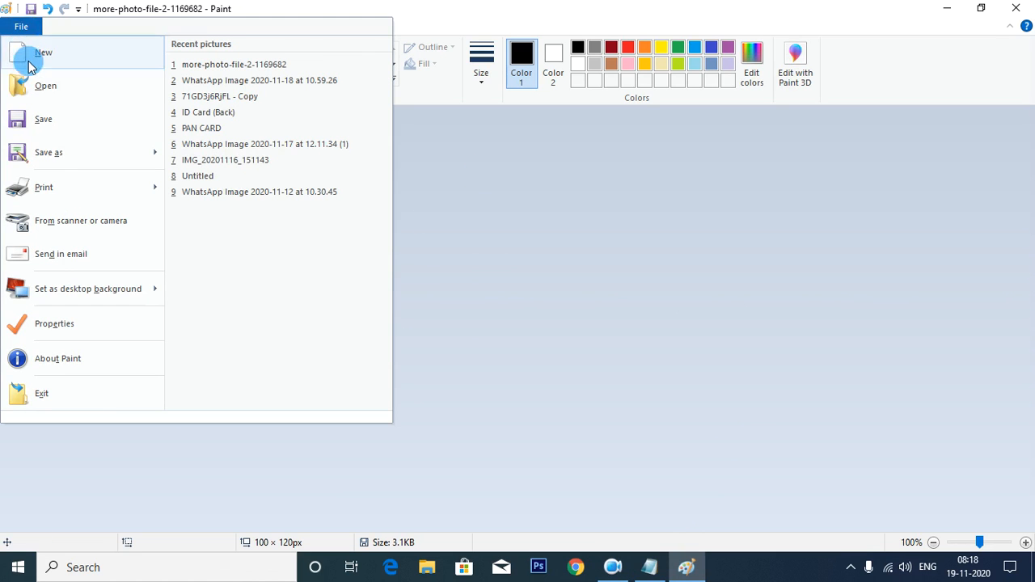
pyautogui.click(151, 123)
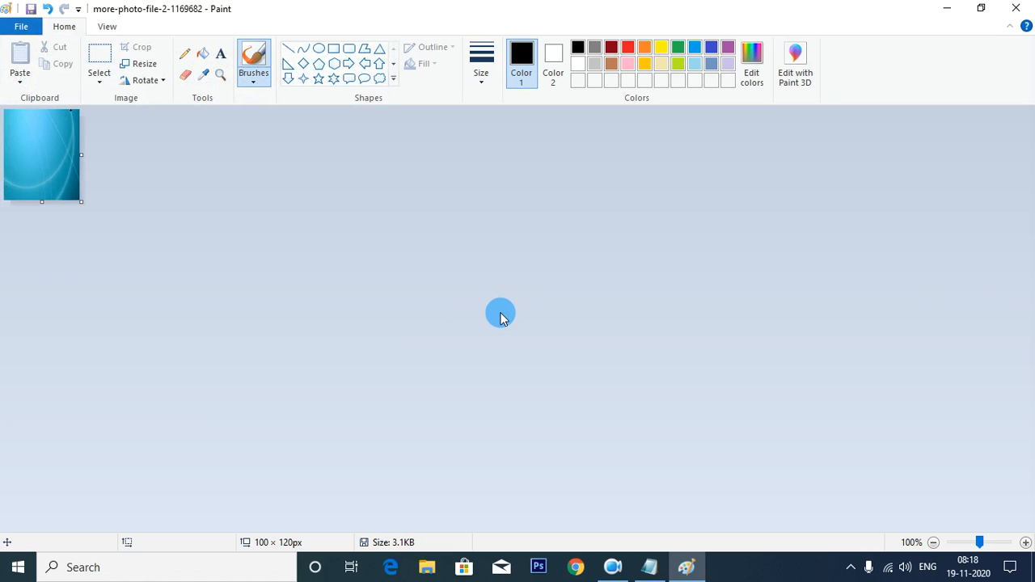
pyautogui.click(20, 28)
pyautogui.click(46, 65)
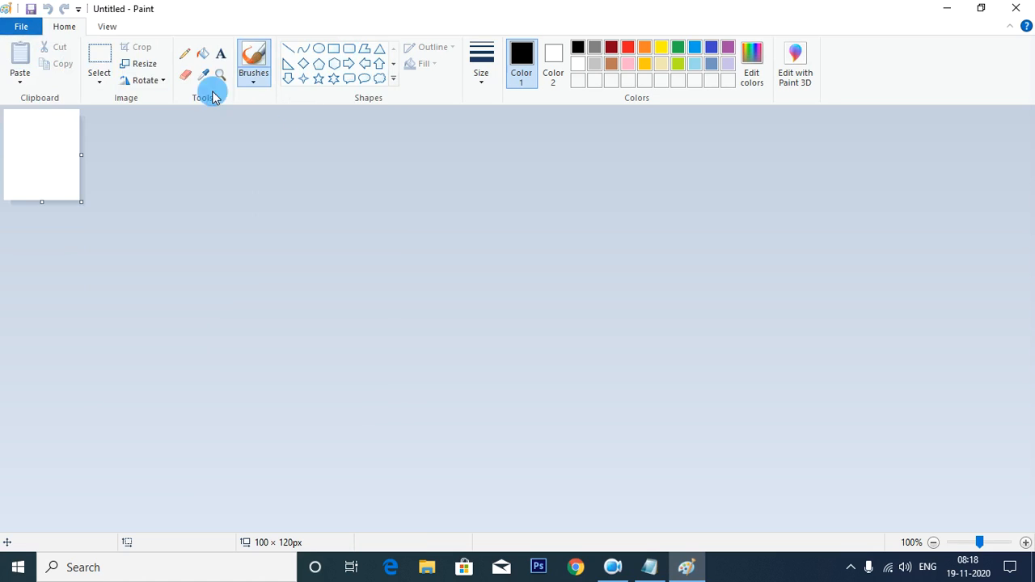
# Step: Start acquiring a picture from the scanner with Custom Settings and accept color picture quality at a resolution of 200 DPI
pyautogui.click(19, 30)
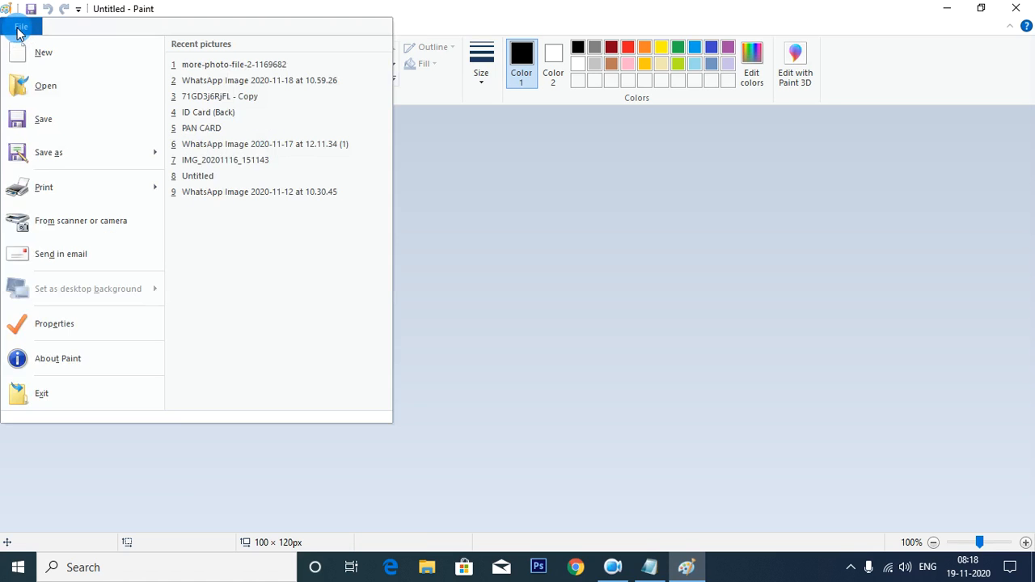
pyautogui.click(87, 225)
pyautogui.click(405, 312)
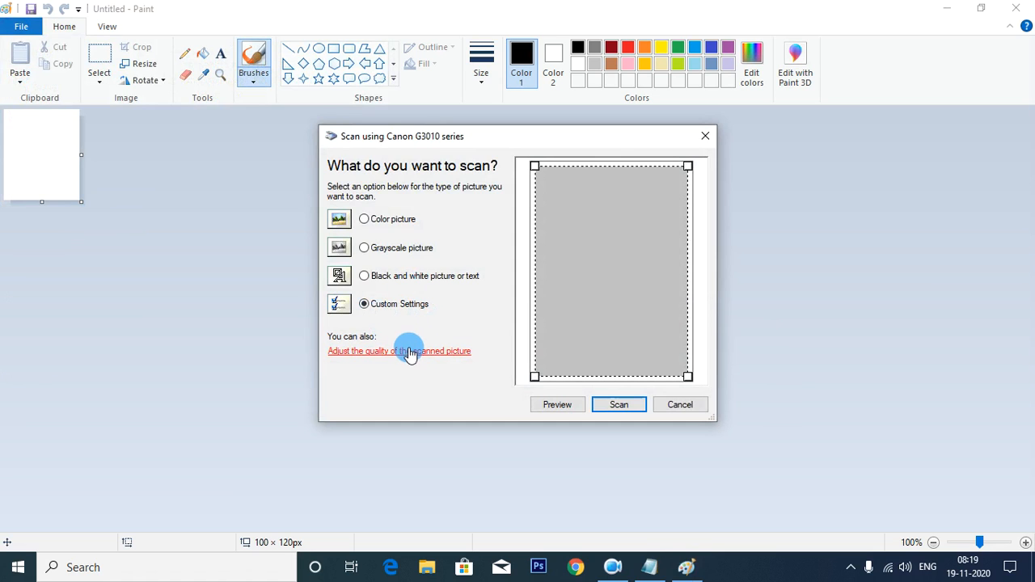
pyautogui.click(408, 356)
pyautogui.doubleClick(377, 317)
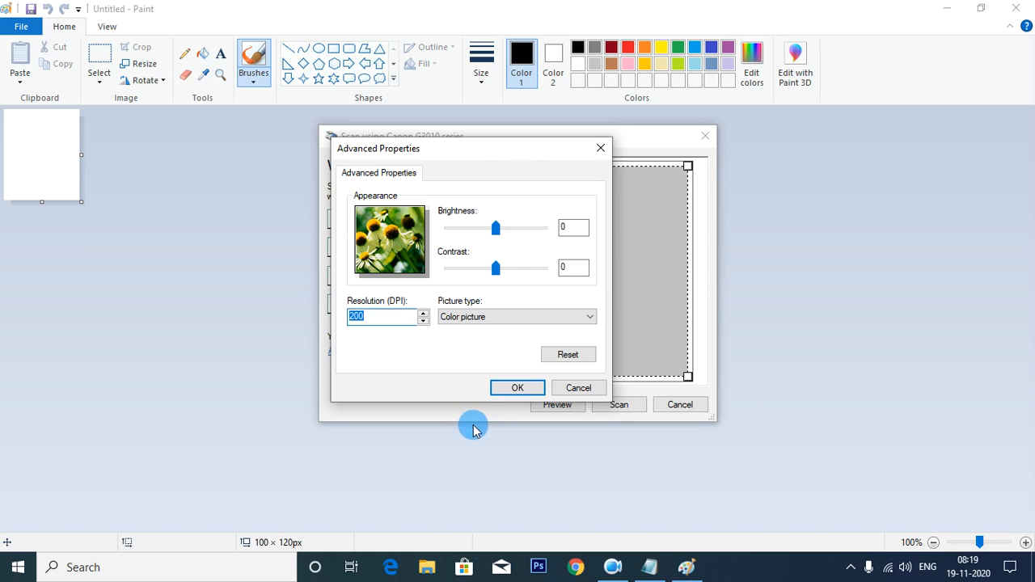
pyautogui.click(515, 390)
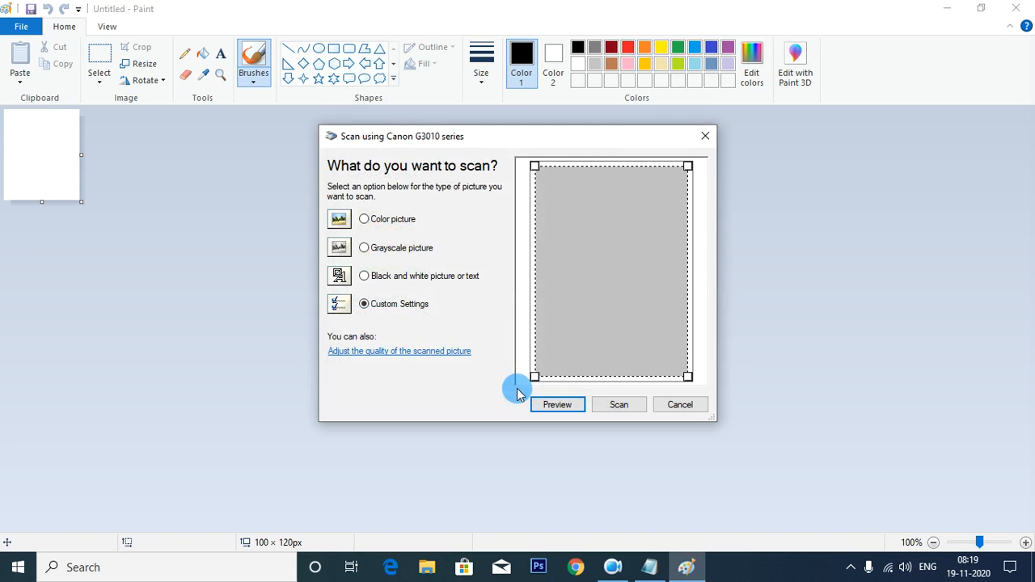
# Step: Preview the scan, narrow the scan area tightly around the handwritten signature, and scan it into the picture
pyautogui.click(554, 404)
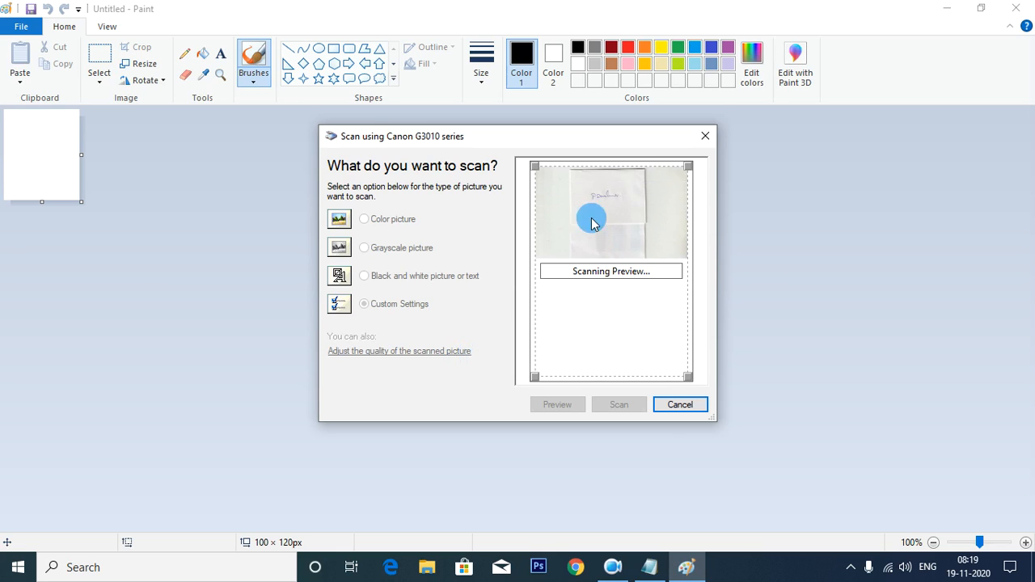
pyautogui.moveTo(604, 303); pyautogui.dragTo(621, 207)
pyautogui.moveTo(689, 172); pyautogui.dragTo(625, 186)
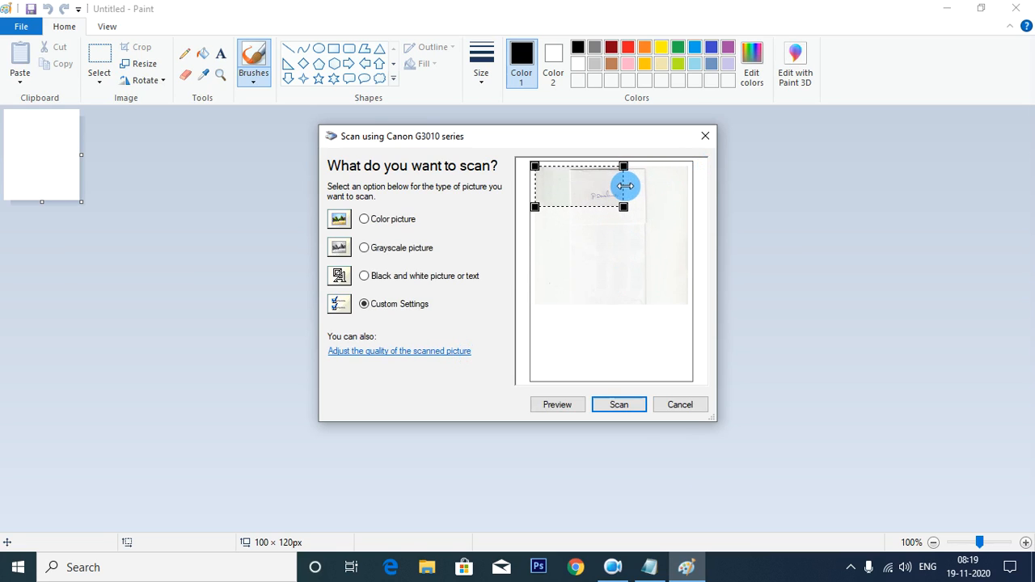
pyautogui.moveTo(536, 186); pyautogui.dragTo(606, 183)
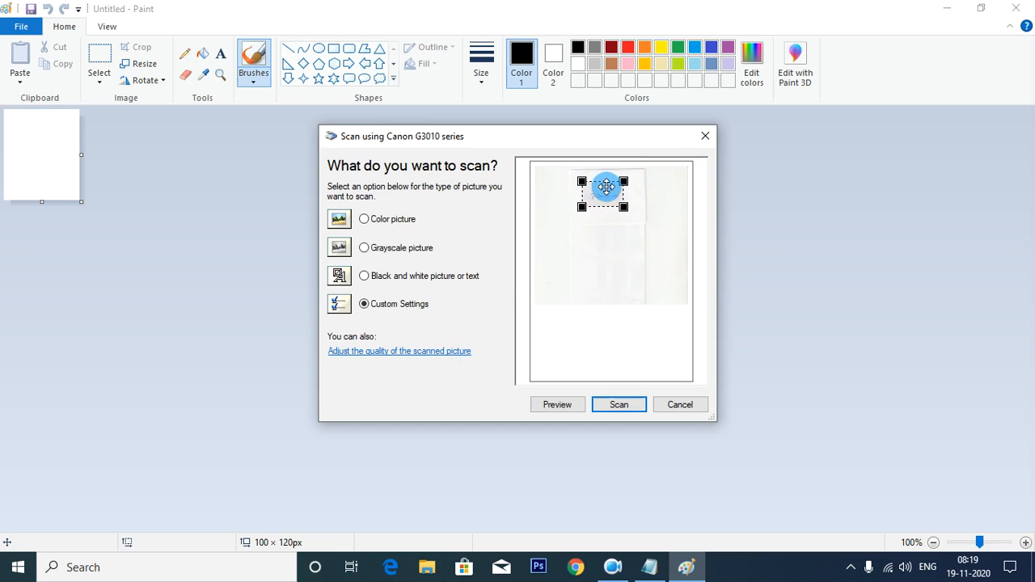
pyautogui.click(616, 405)
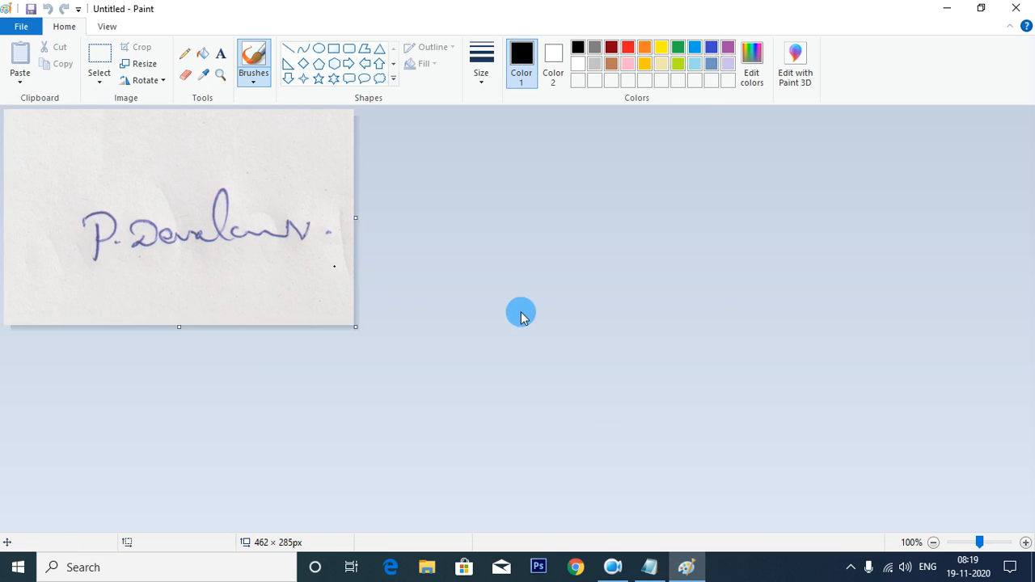
# Step: Check the signature size in the Notepad note and set the scan's vertical size to 60 pixels without maintaining aspect ratio
pyautogui.click(652, 569)
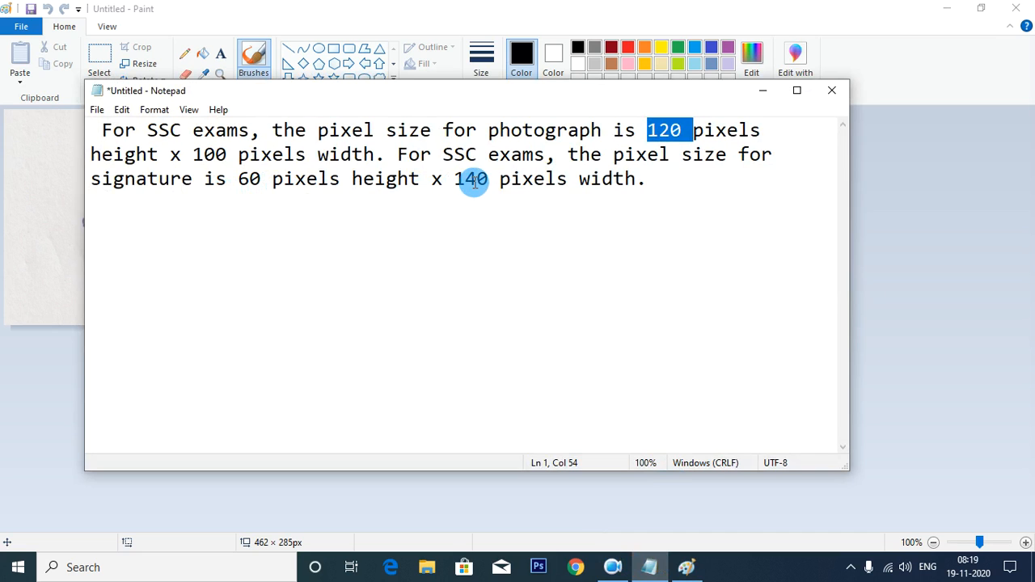
pyautogui.click(762, 91)
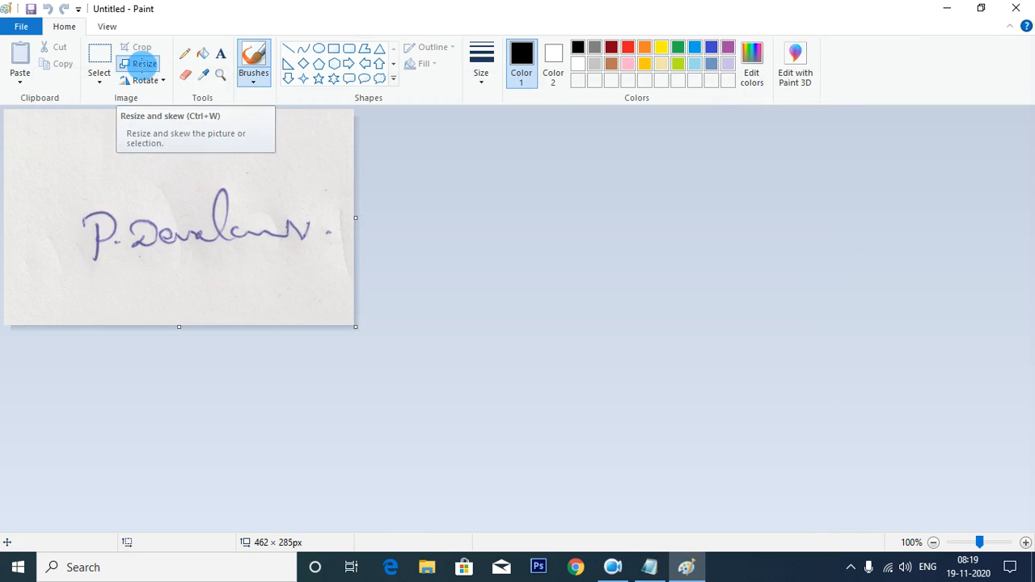
pyautogui.click(144, 66)
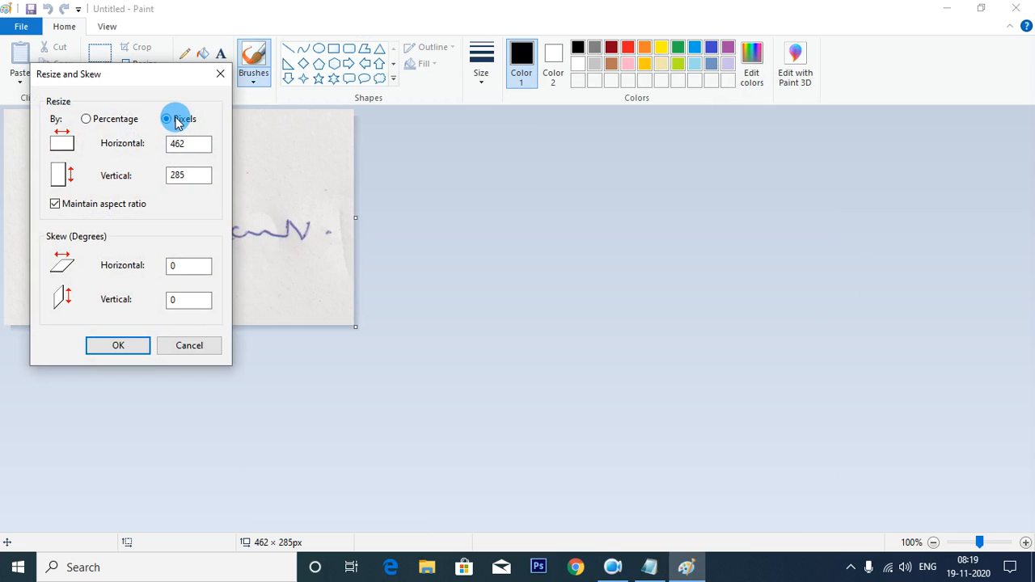
pyautogui.click(55, 204)
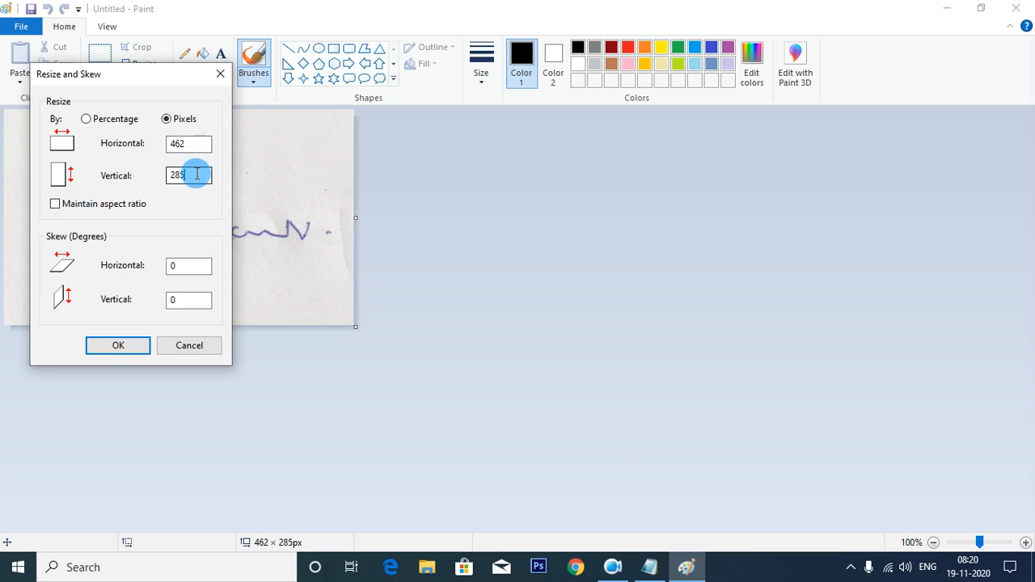
pyautogui.moveTo(201, 174); pyautogui.dragTo(156, 169)
pyautogui.write('6')
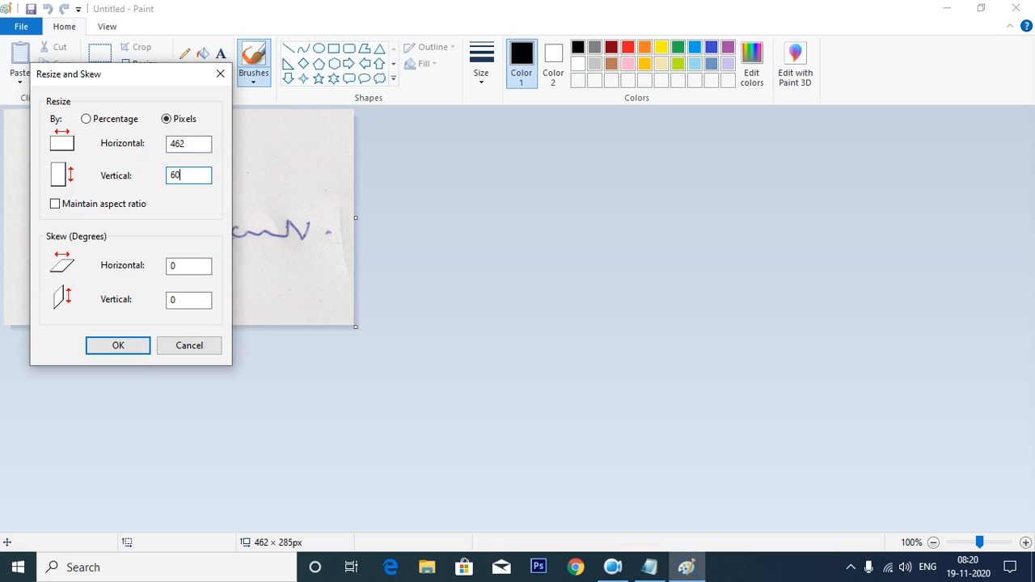
pyautogui.write('0')
# Step: Recheck the signature width in the note, set the horizontal size to 140 pixels, and apply the resize
pyautogui.click(651, 567)
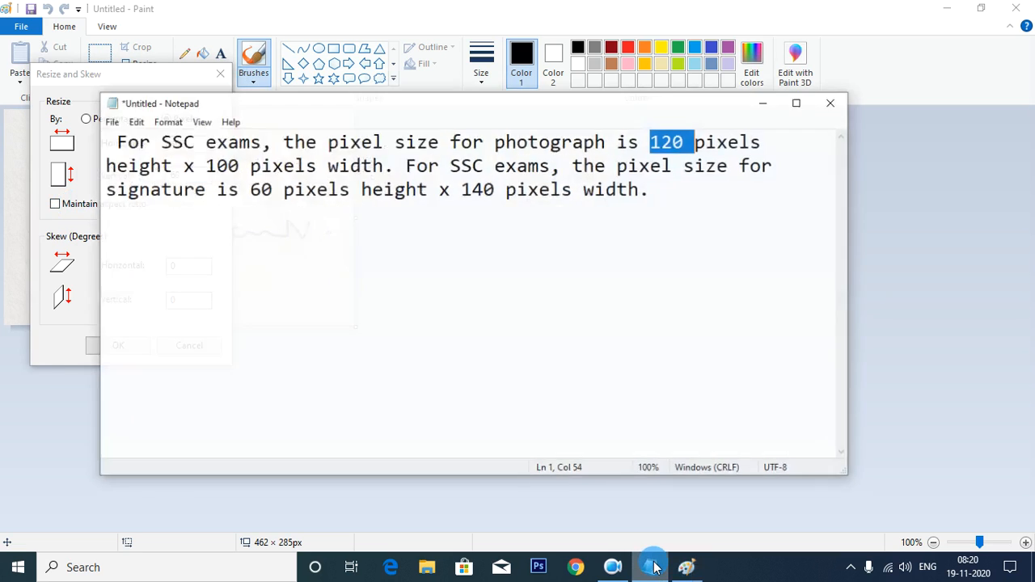
pyautogui.click(653, 567)
pyautogui.moveTo(200, 143); pyautogui.dragTo(133, 141)
pyautogui.write('140')
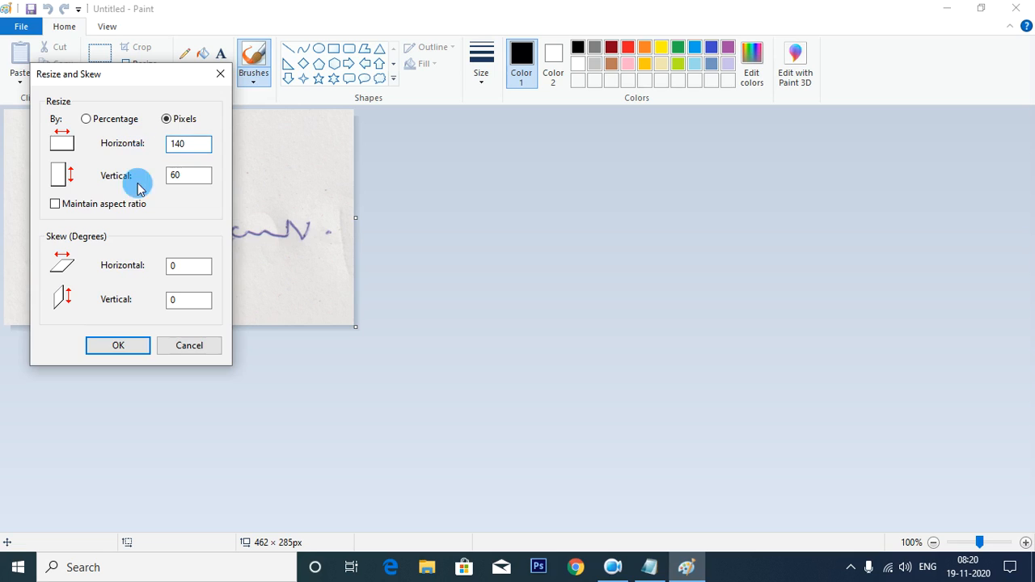
pyautogui.click(118, 346)
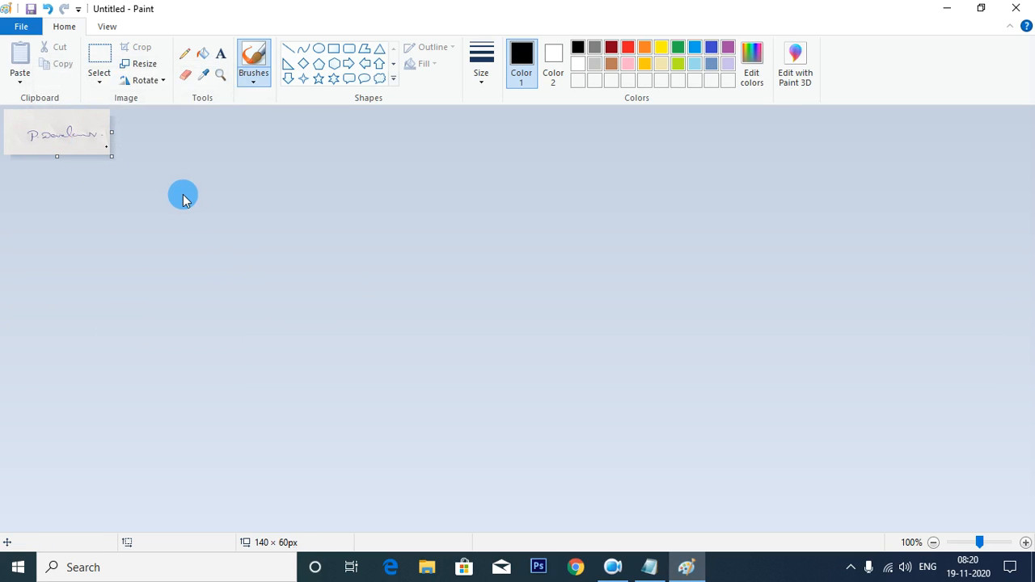
# Step: Save the resized signature to the Desktop as a JPEG file named sign
pyautogui.hotkey('ctrl', 's')
pyautogui.click(342, 217)
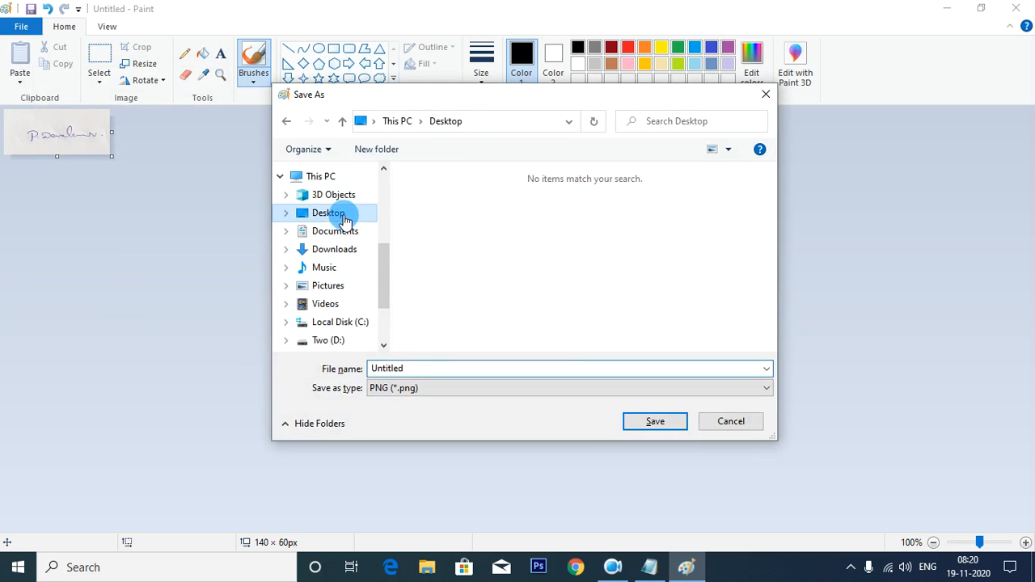
pyautogui.doubleClick(432, 368)
pyautogui.write('sign')
pyautogui.press('Tab')
pyautogui.press('Up')
pyautogui.press('Up')
pyautogui.press('Up')
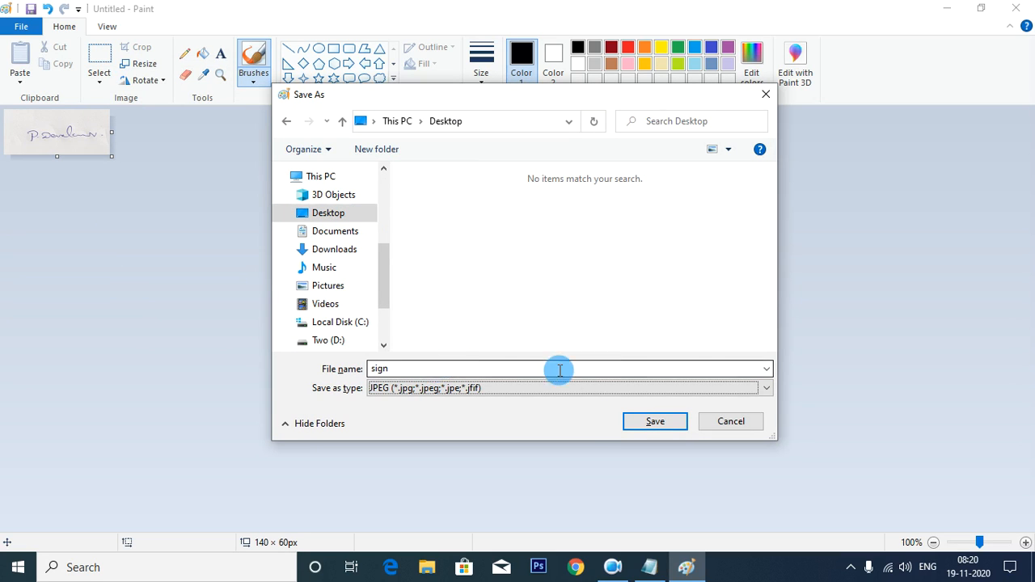
pyautogui.click(656, 426)
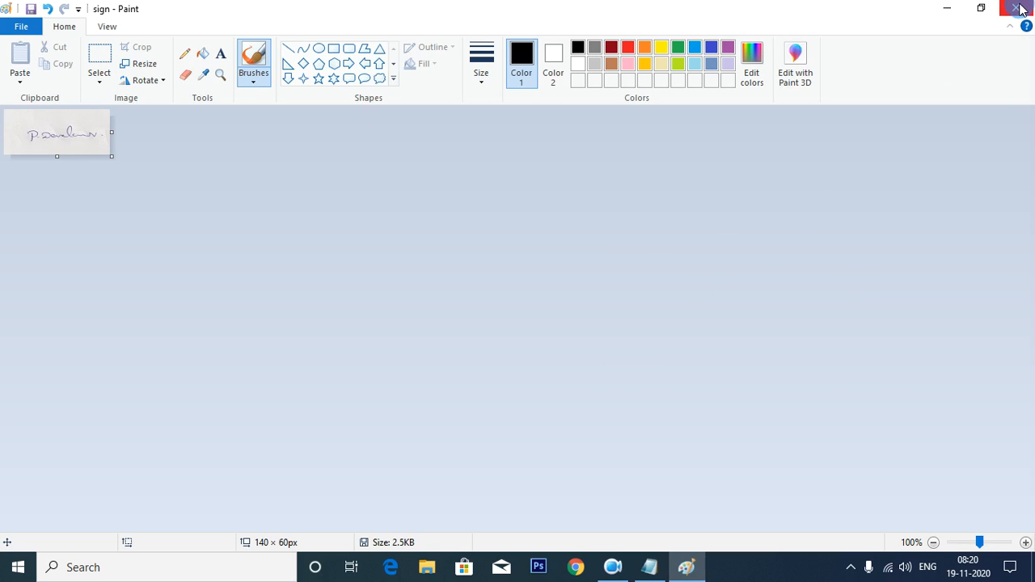
pyautogui.click(615, 570)
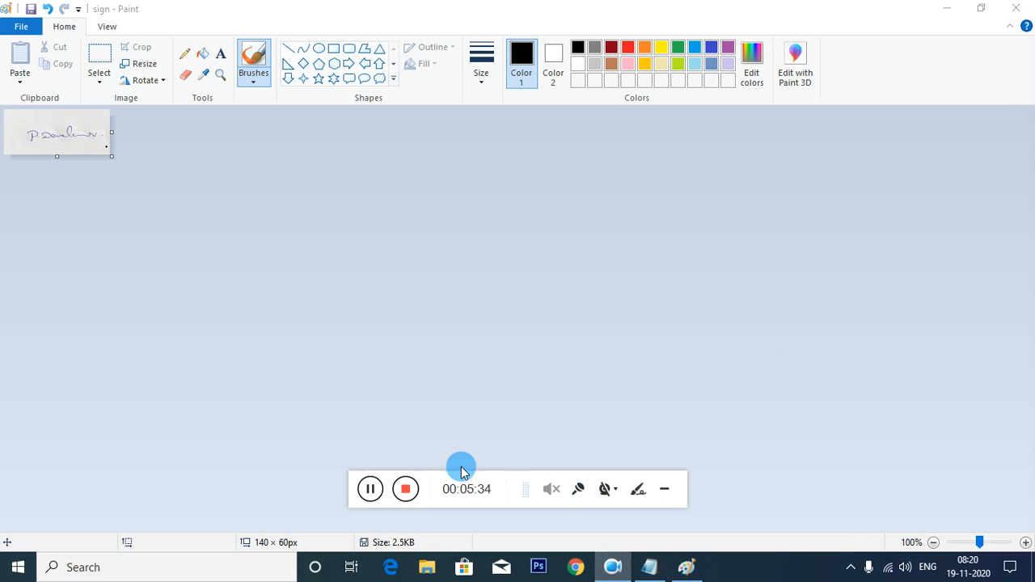